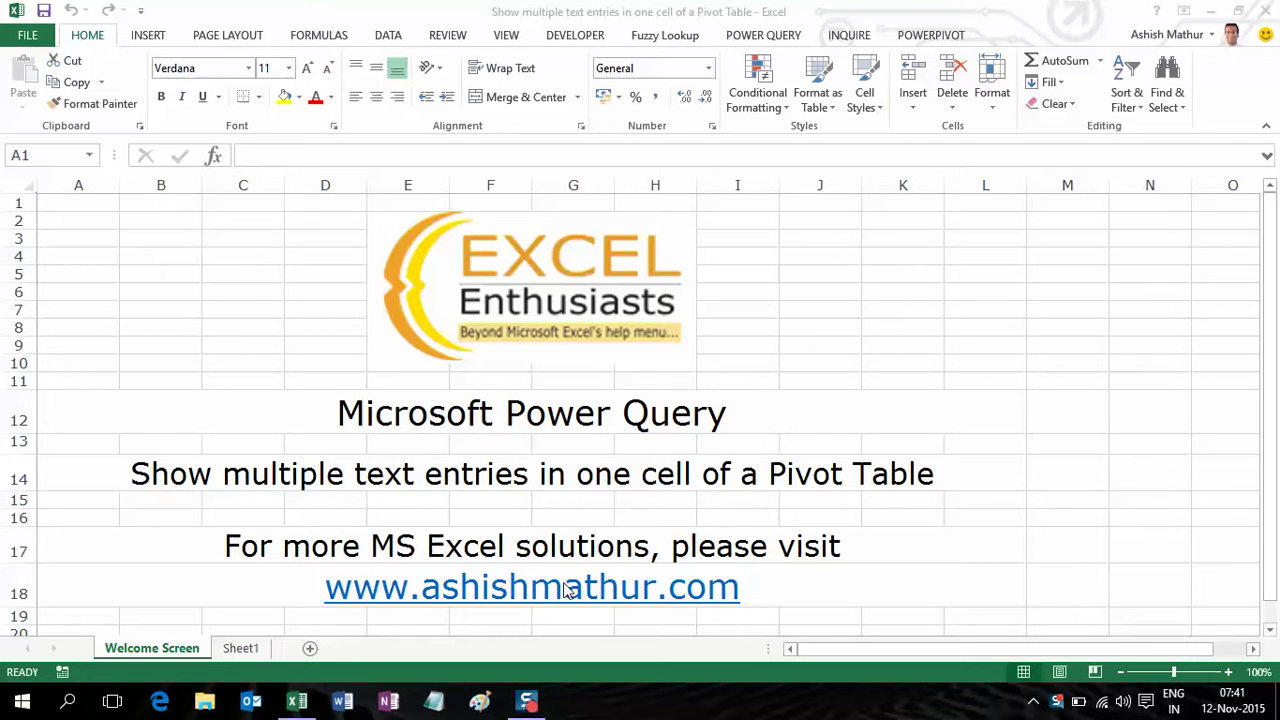
- Switch to Sheet1 to show the ID/Prize/Year base data beside the expected solution
click(245, 648)
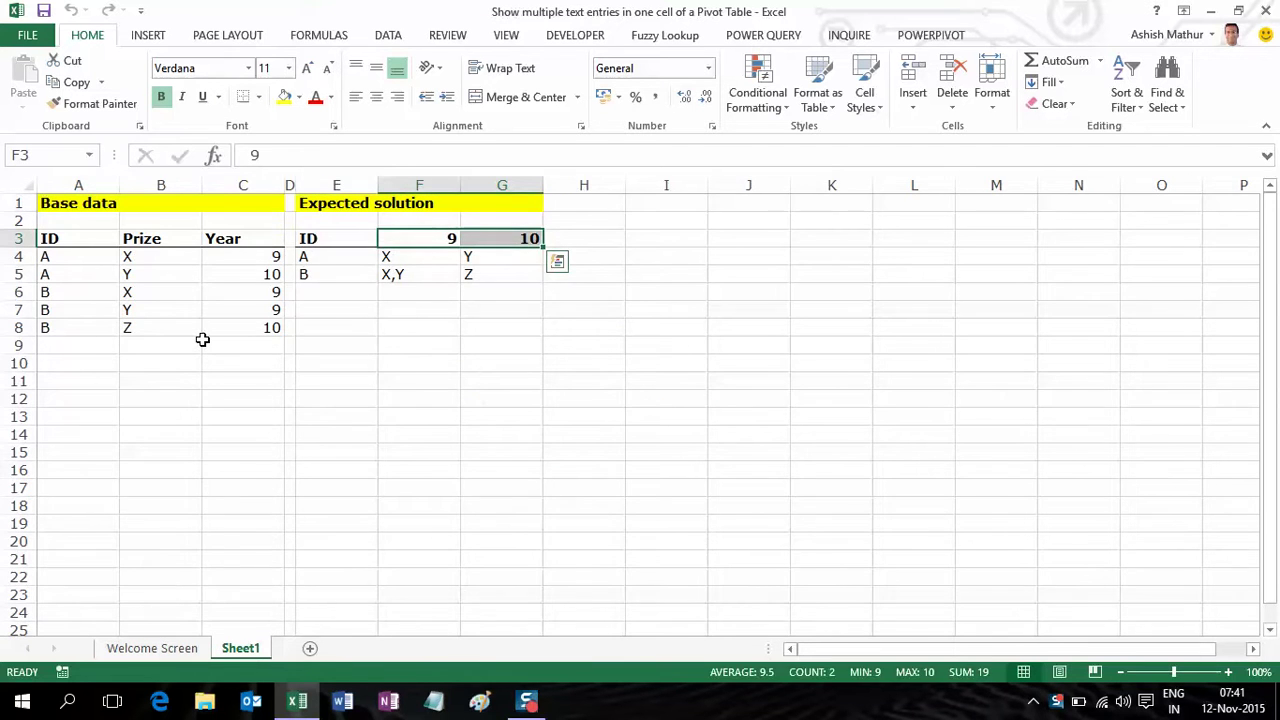
key(ctrl+Left)
key(ctrl+Left)
key(ctrl+Left)
key(ctrl+shift+Right)
key(ctrl+shift+Down)
key(ctrl+shift+Down)
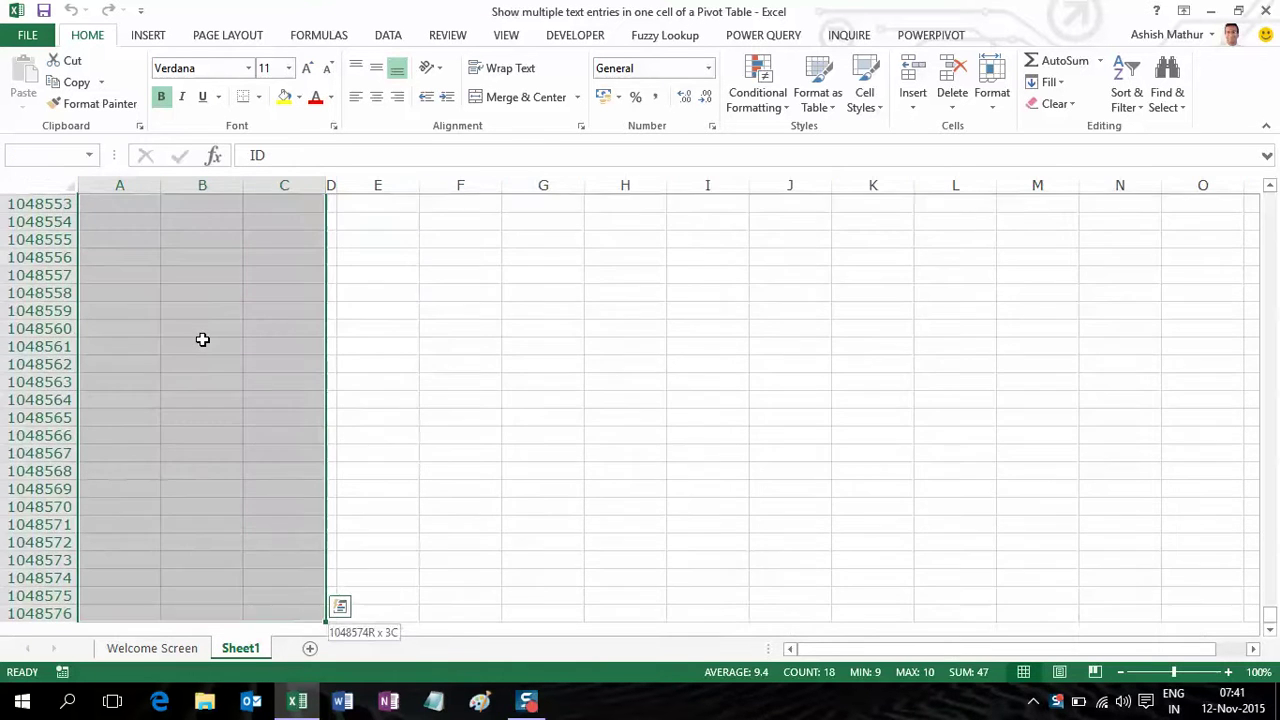
key(ctrl+Home)
key(Down)
key(Down)
key(Down)
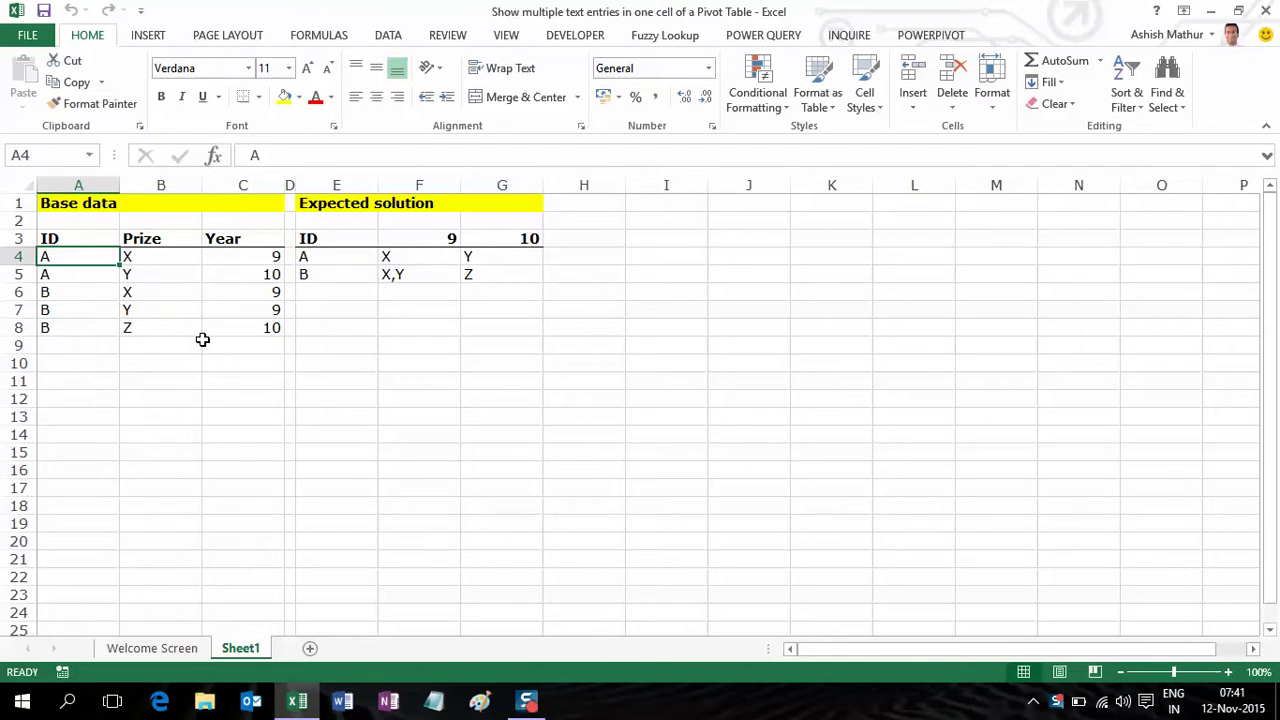
key(ctrl+shift+Down)
key(Right)
key(ctrl+shift+Down)
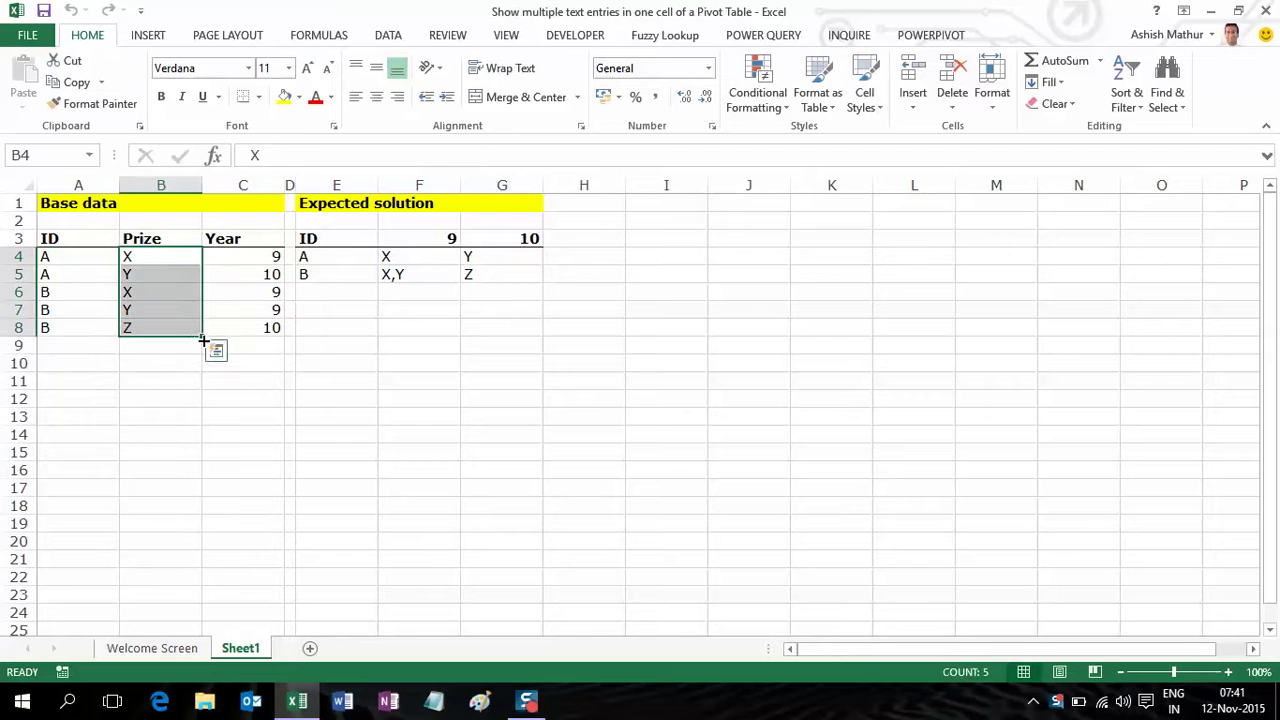
key(Right)
key(ctrl+shift+Down)
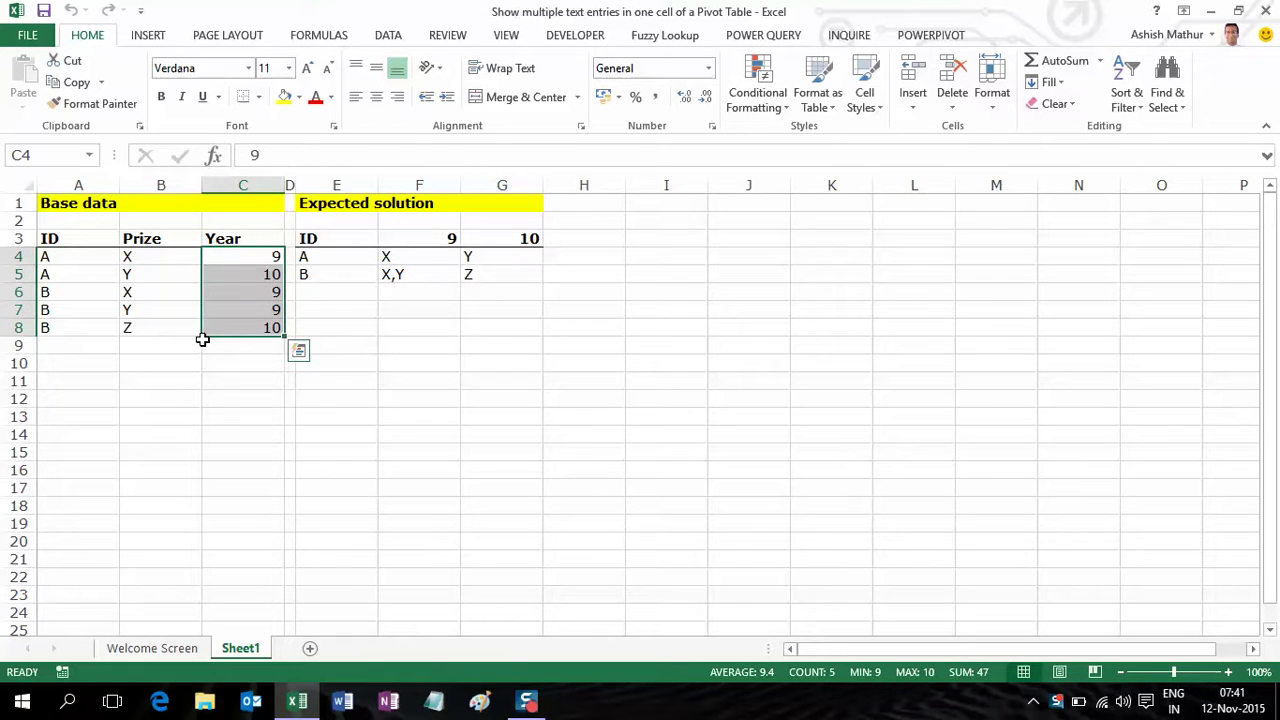
key(Left)
key(Left)
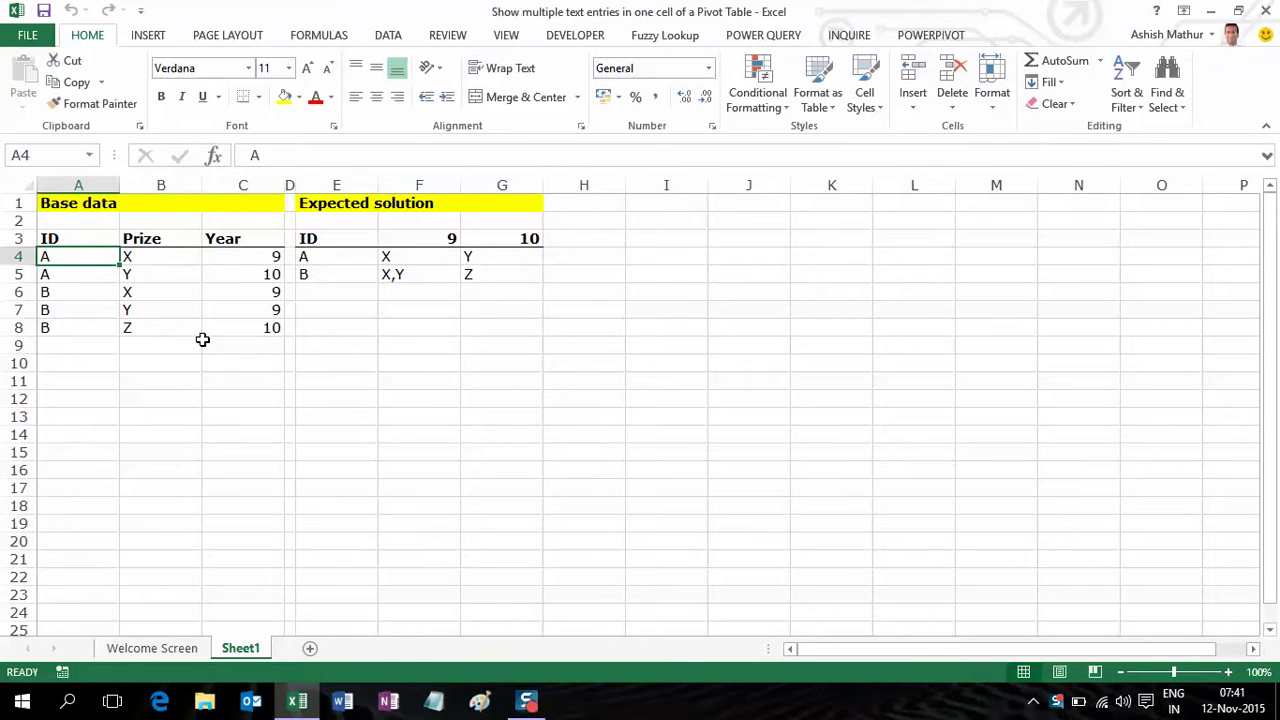
key(Right)
key(ctrl+shift+Down)
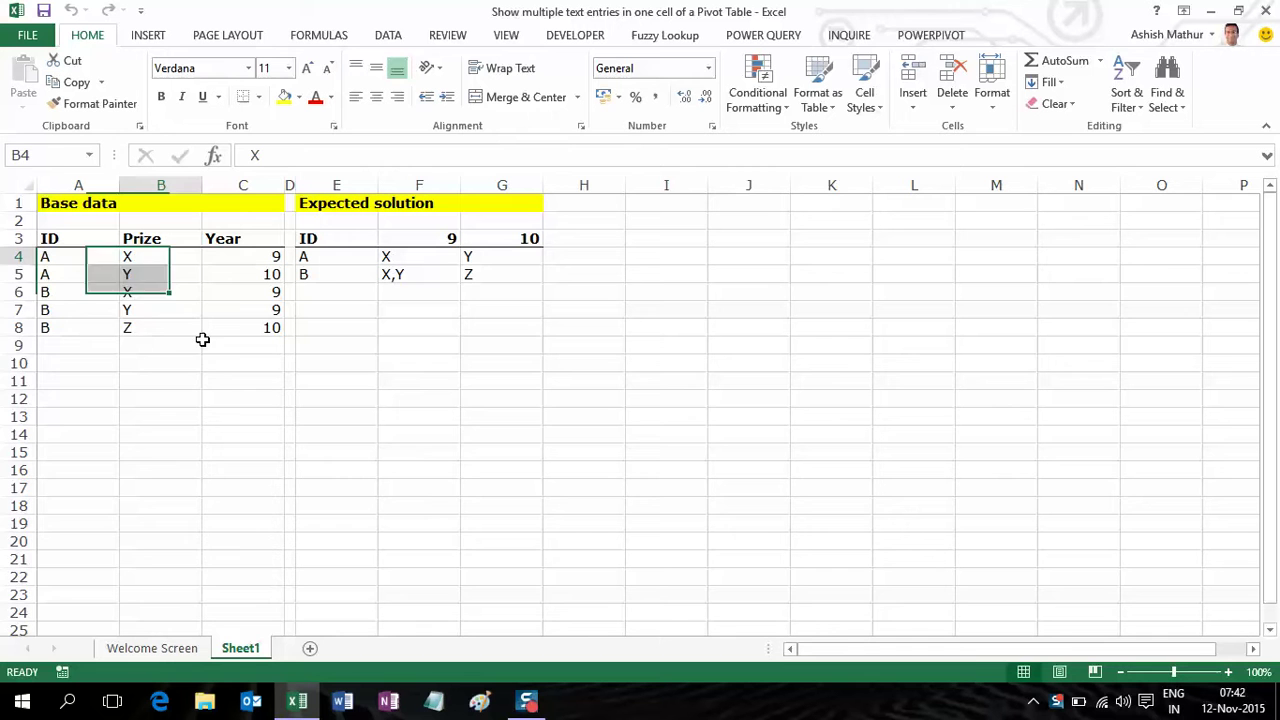
key(Left)
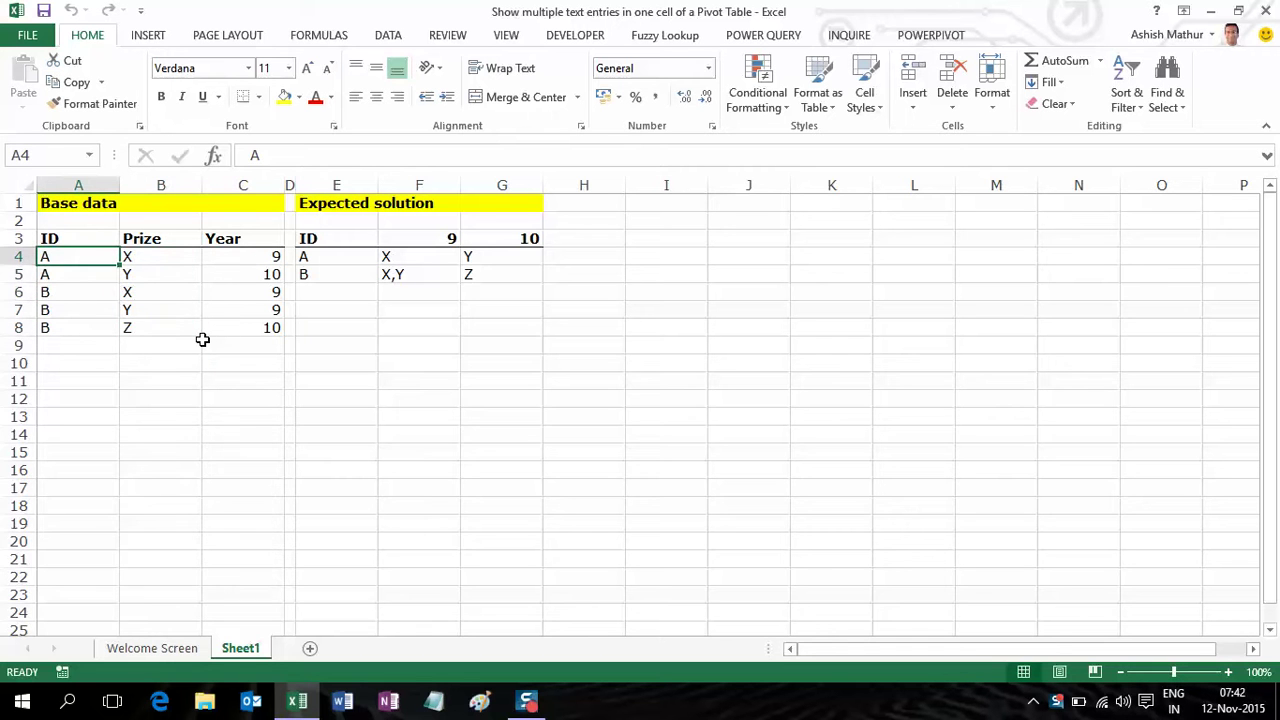
key(Down)
key(Down)
key(Right)
key(Up)
key(Up)
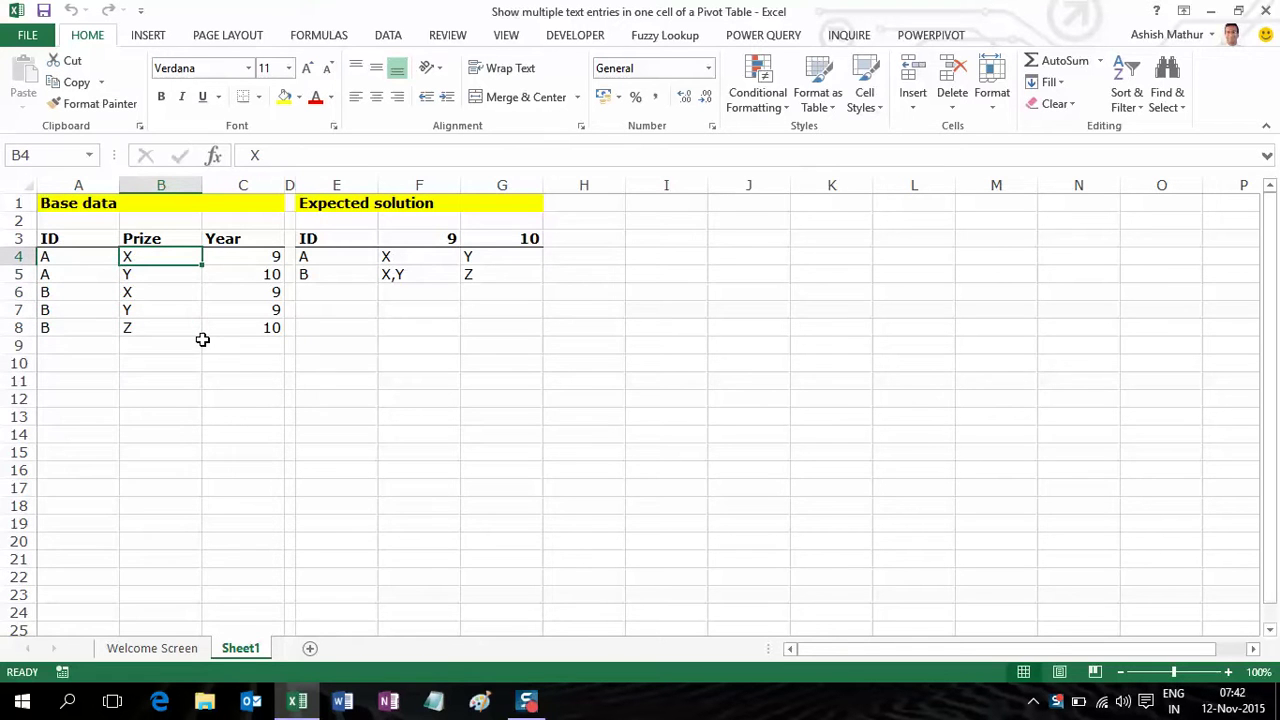
key(Down)
key(Down)
key(Down)
key(Down)
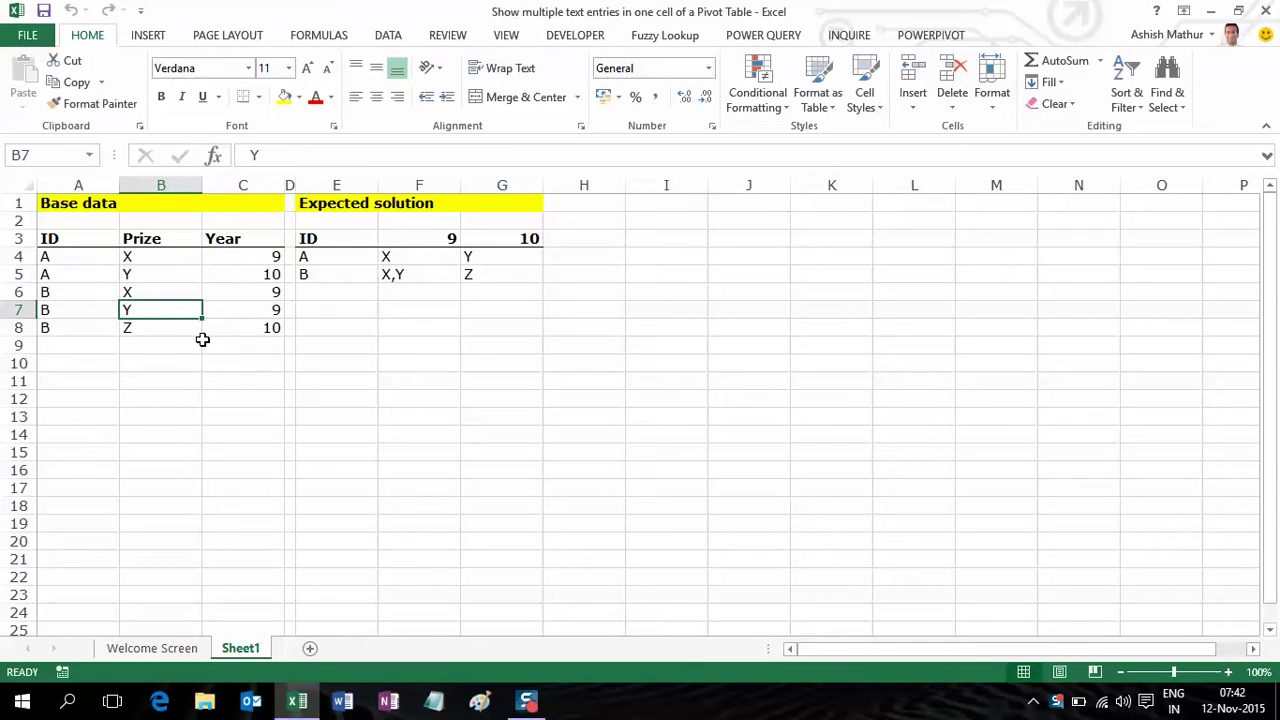
key(Up)
key(Up)
key(Up)
key(Right)
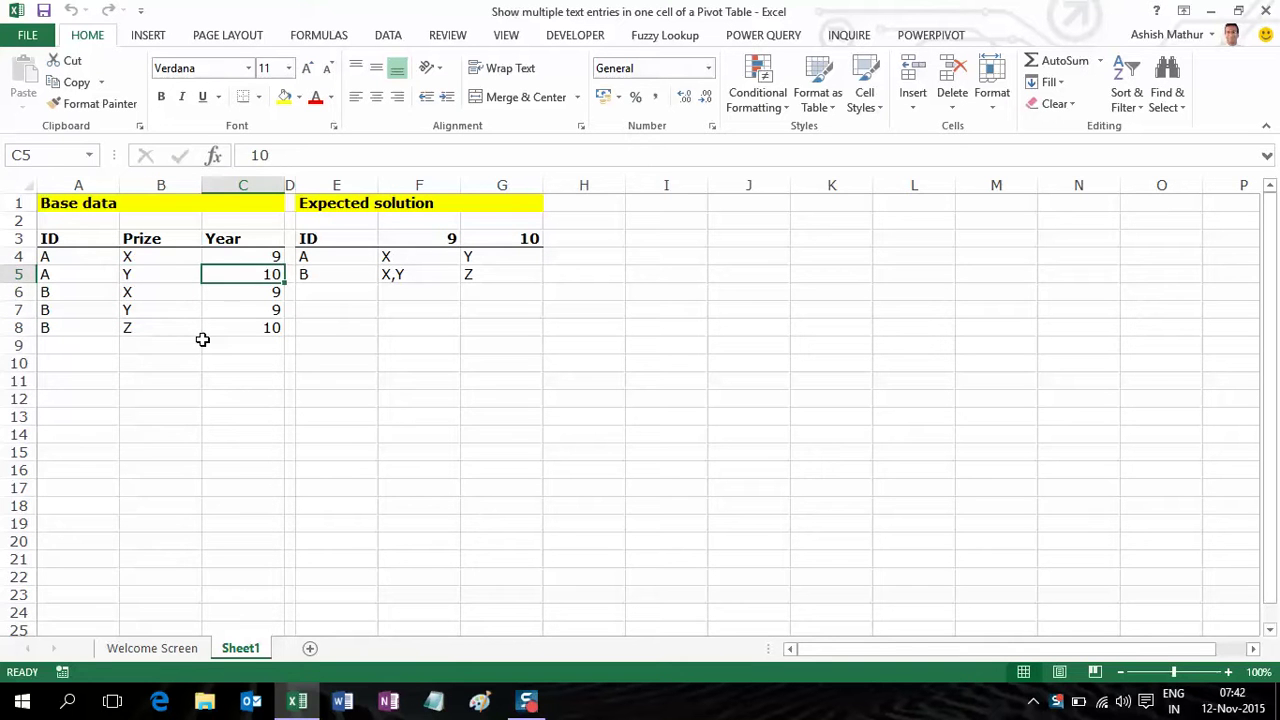
key(Up)
key(Up)
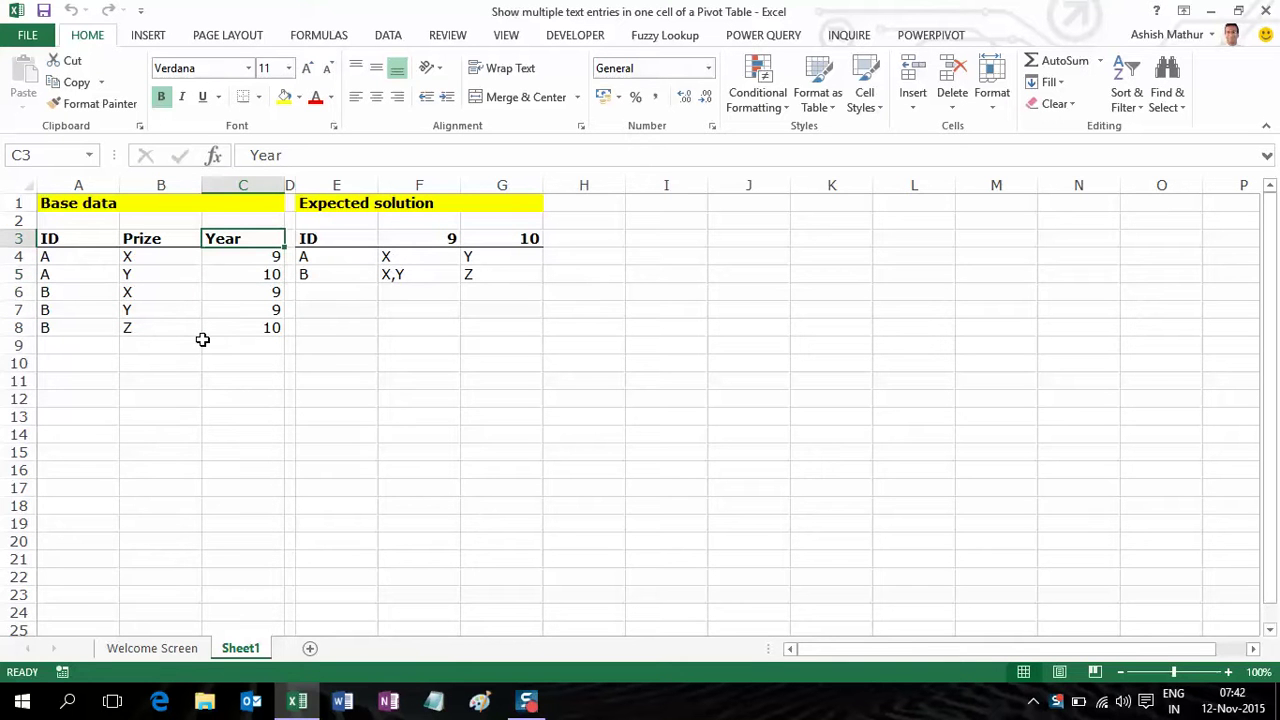
key(Right)
key(Right)
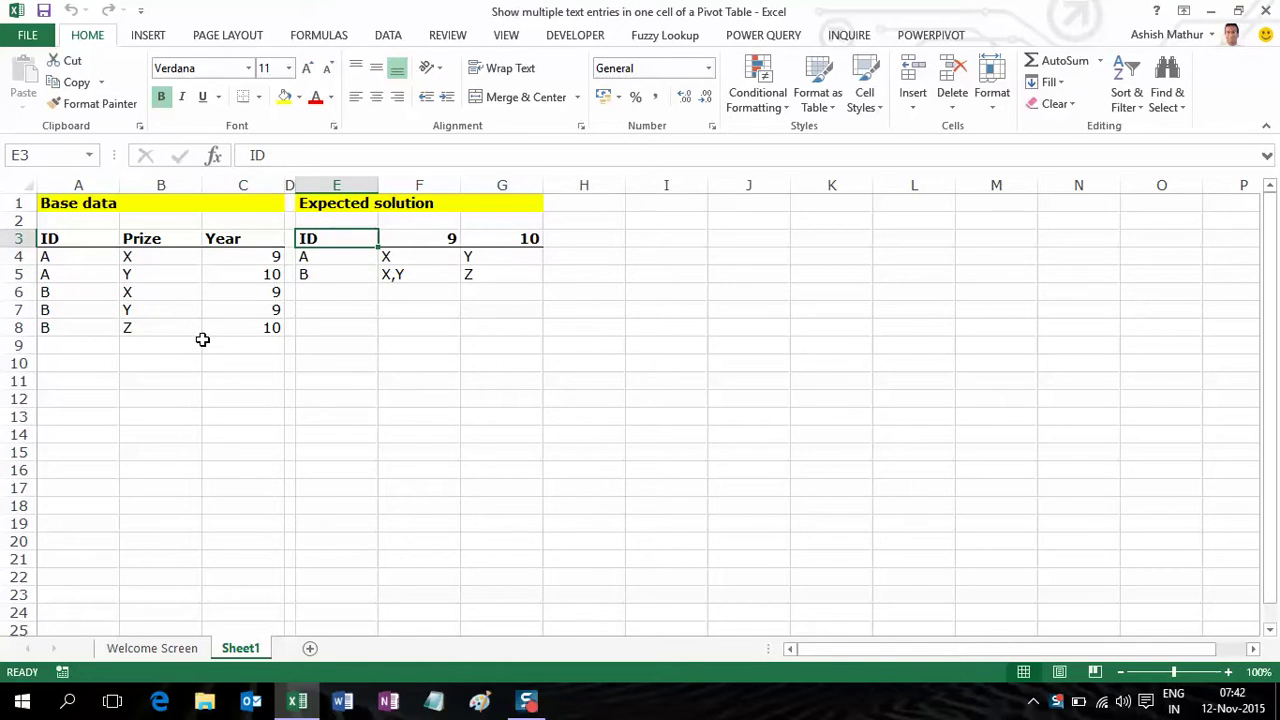
key(shift+Right)
key(shift+Right)
key(shift+Right)
key(shift+Left)
key(shift+Down)
key(shift+Down)
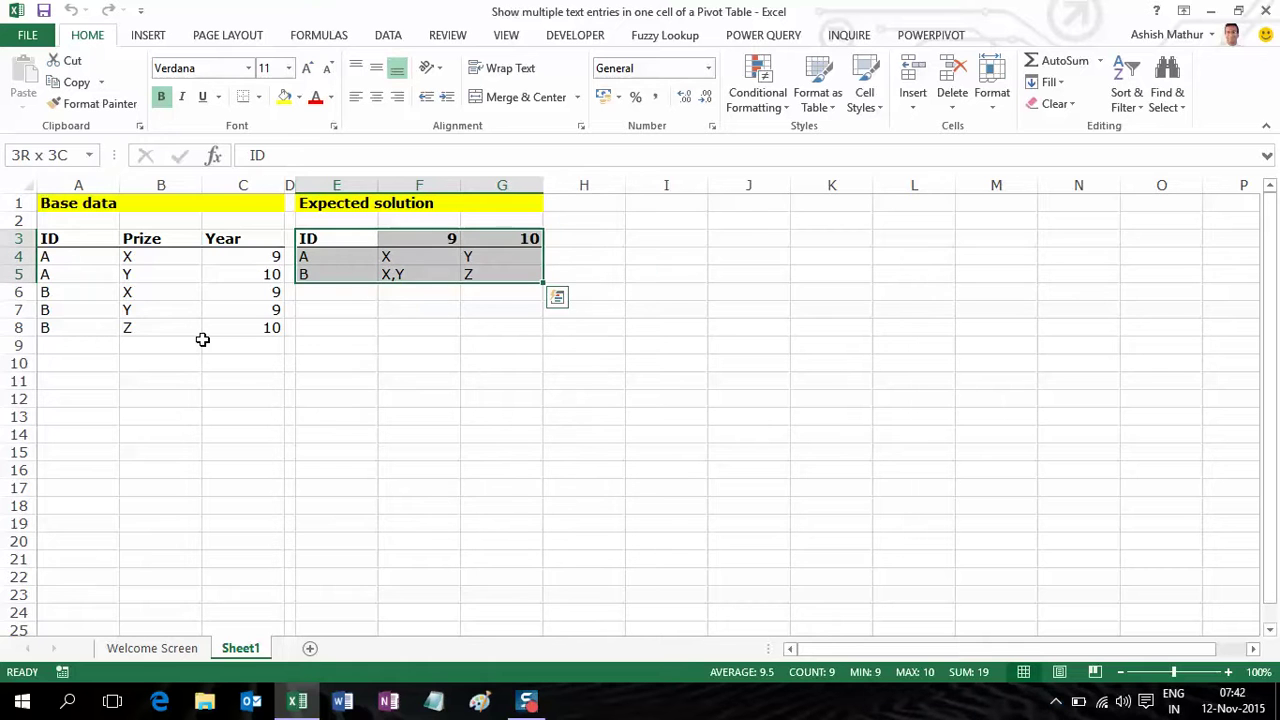
key(Down)
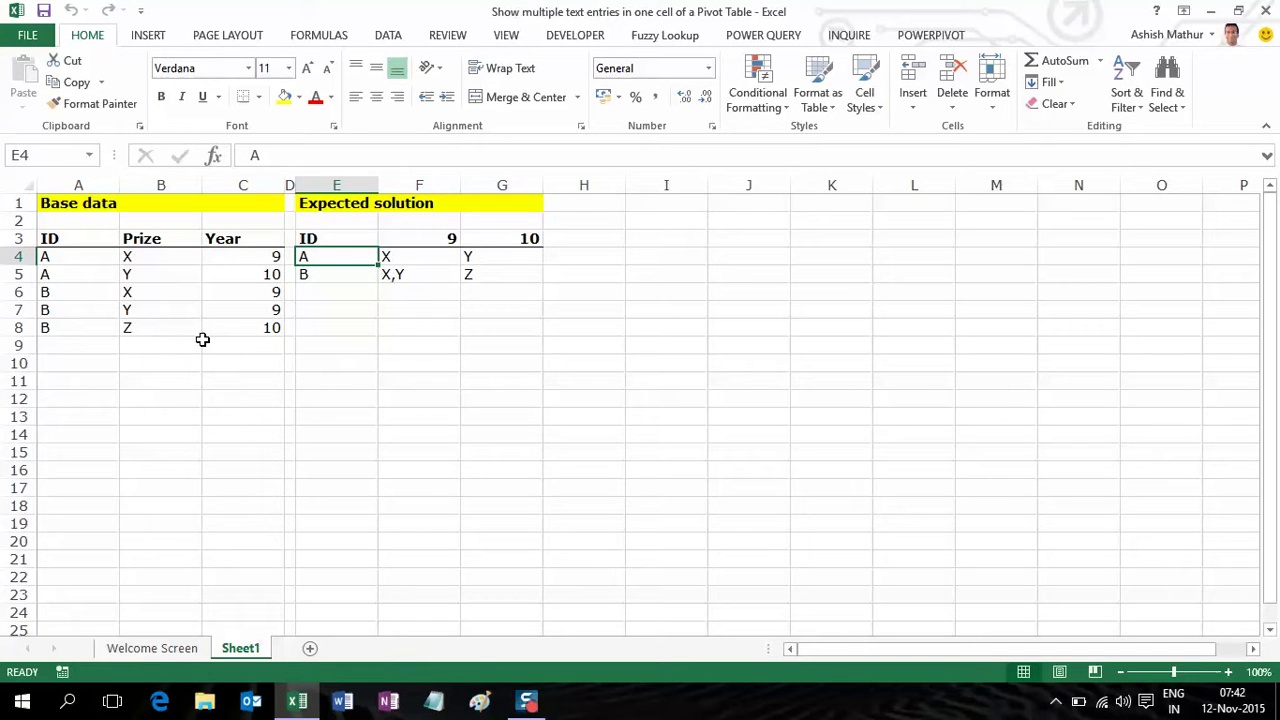
key(shift+Down)
key(shift+Down)
key(shift+Down)
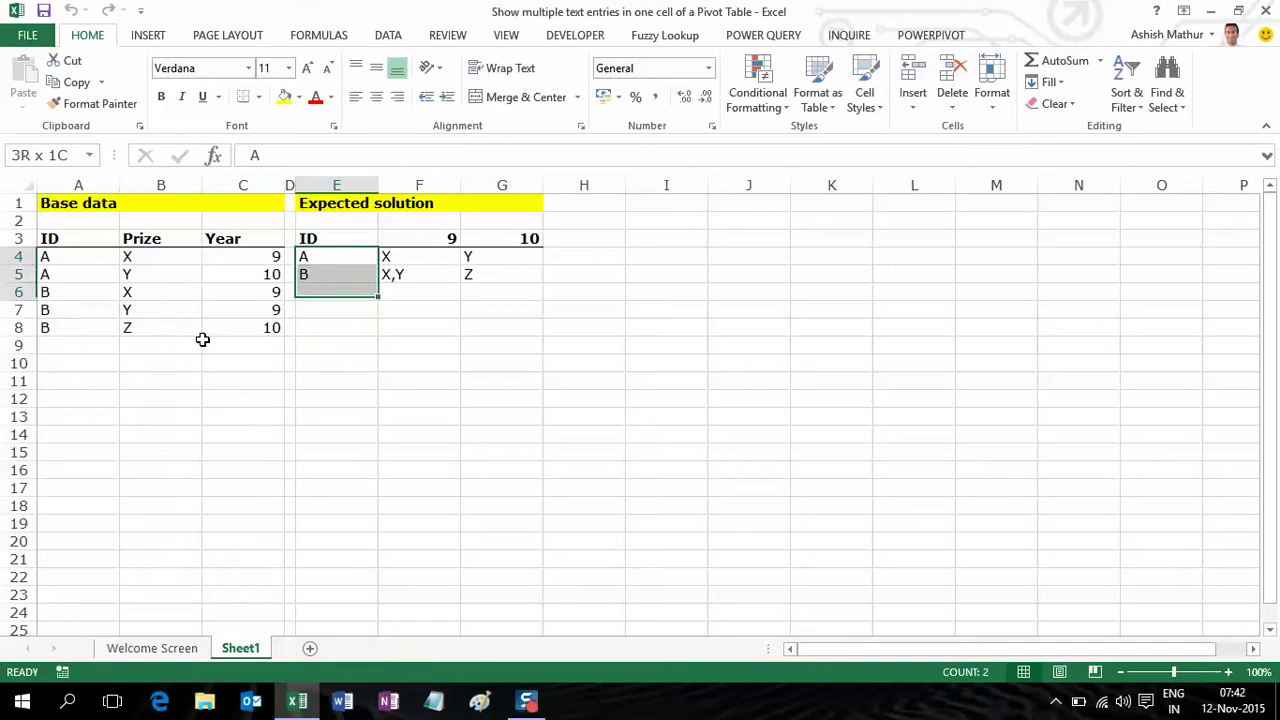
key(Up)
key(Right)
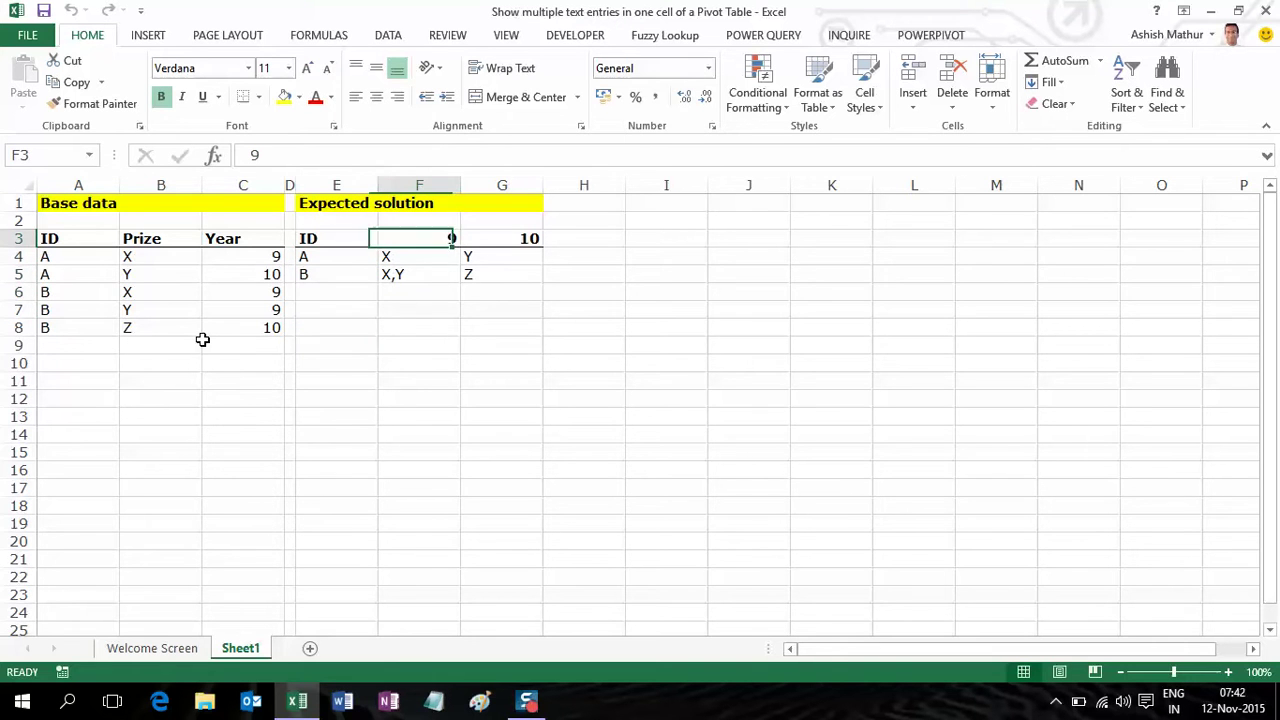
key(shift+Right)
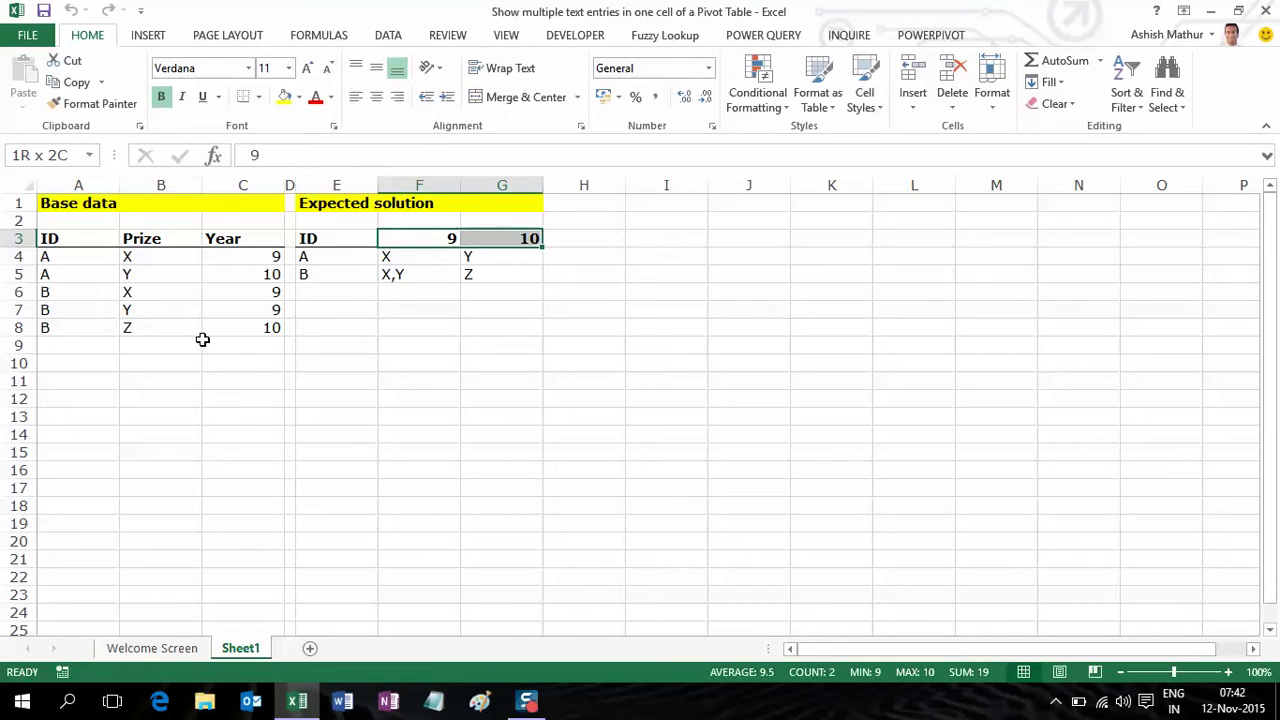
key(Down)
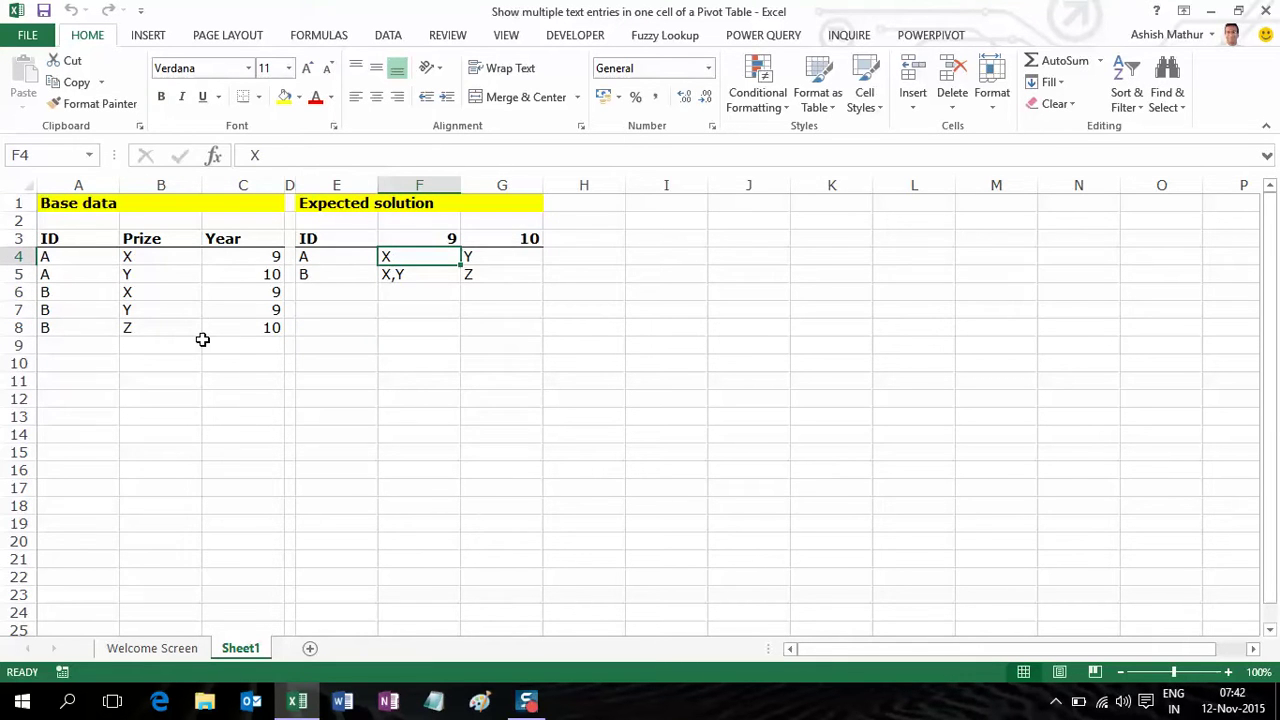
key(Left)
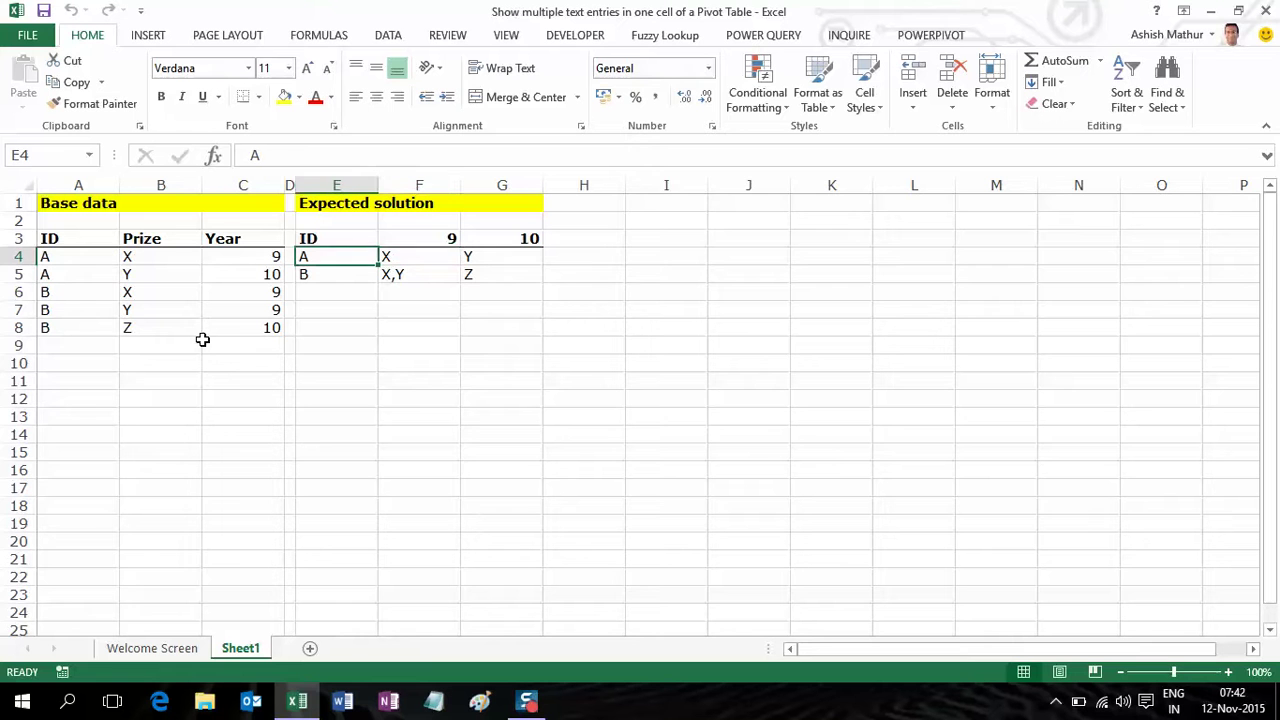
key(Up)
key(Right)
key(Down)
key(shift+Down)
key(shift+Right)
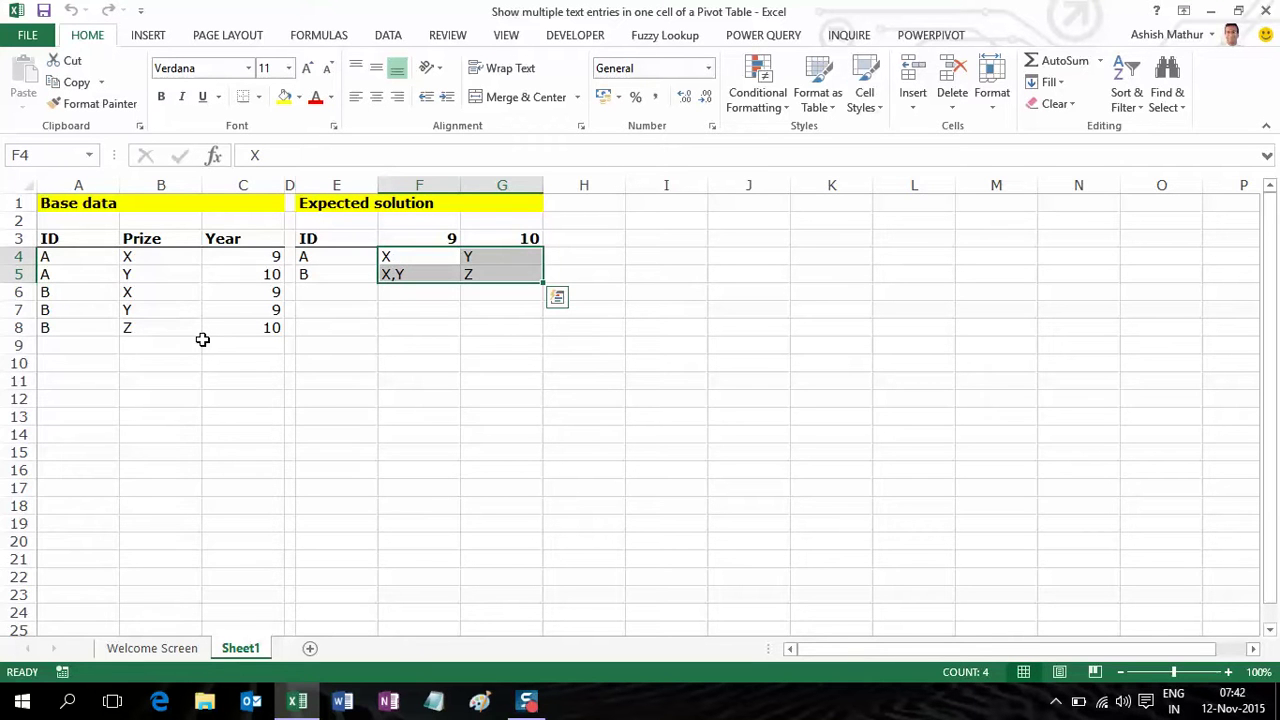
key(Left)
key(Left)
key(Left)
key(Left)
key(ctrl+shift+Down)
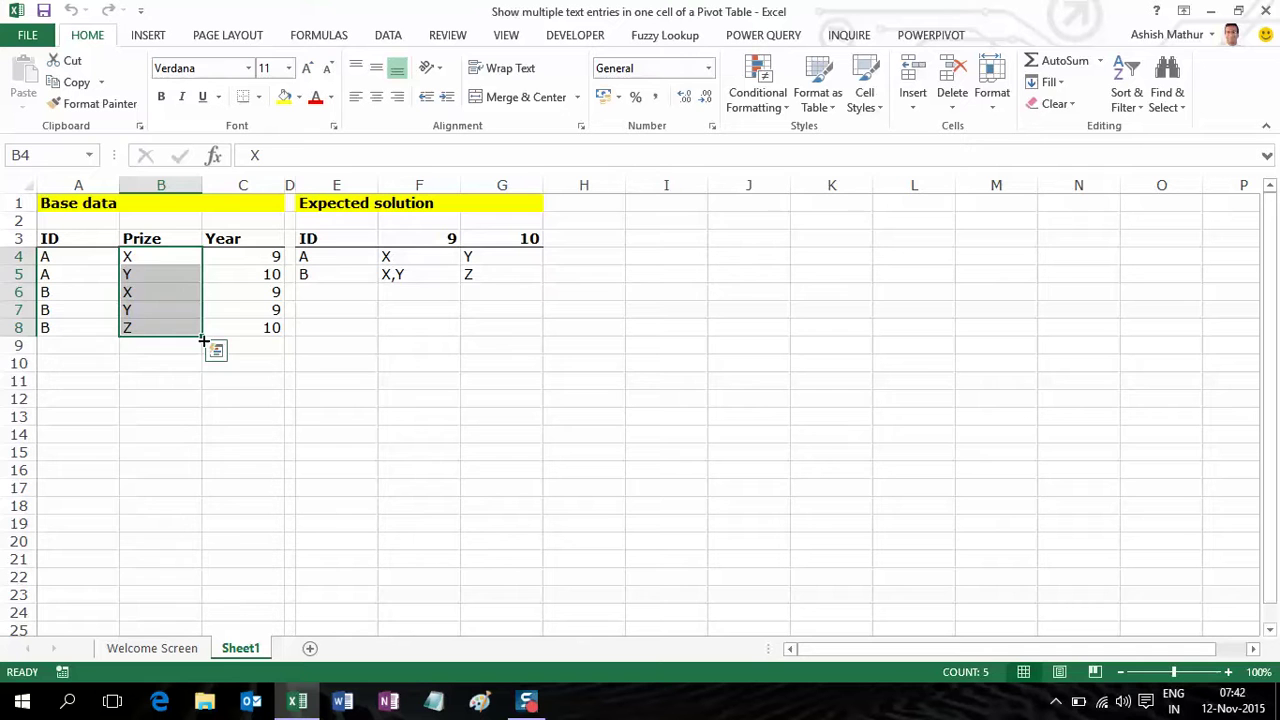
key(Right)
key(Right)
key(Right)
key(Right)
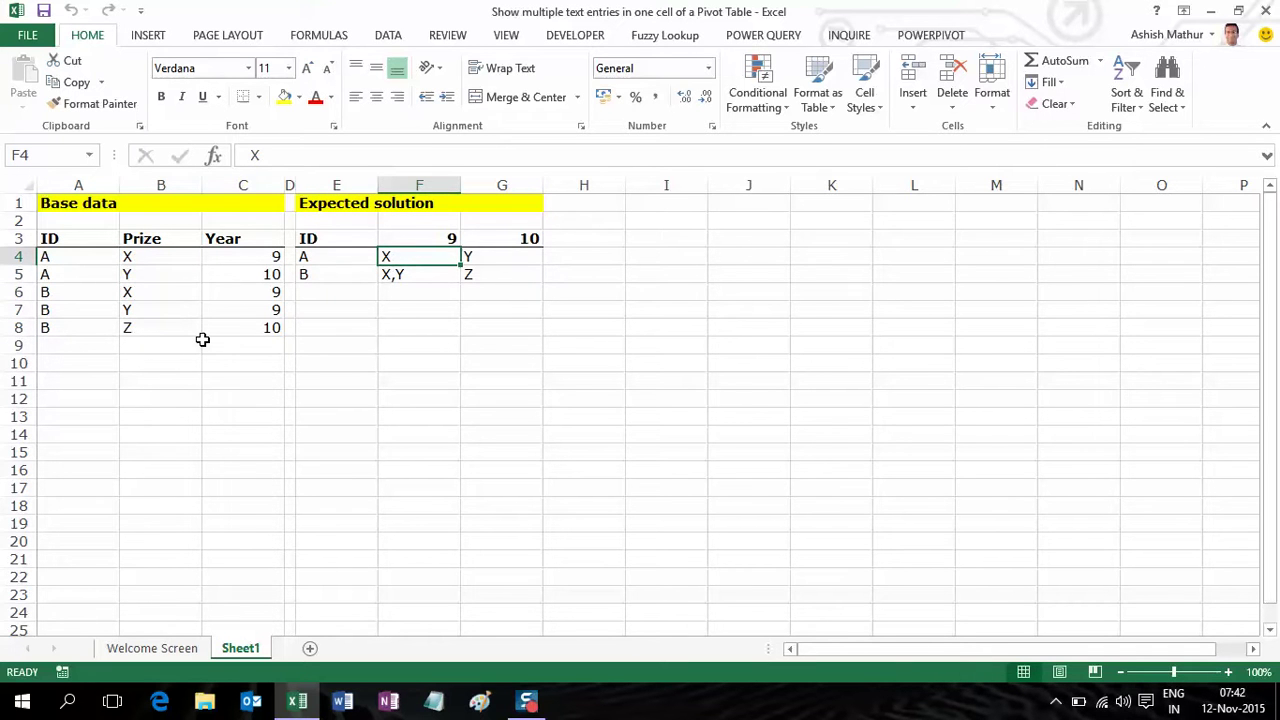
key(Left)
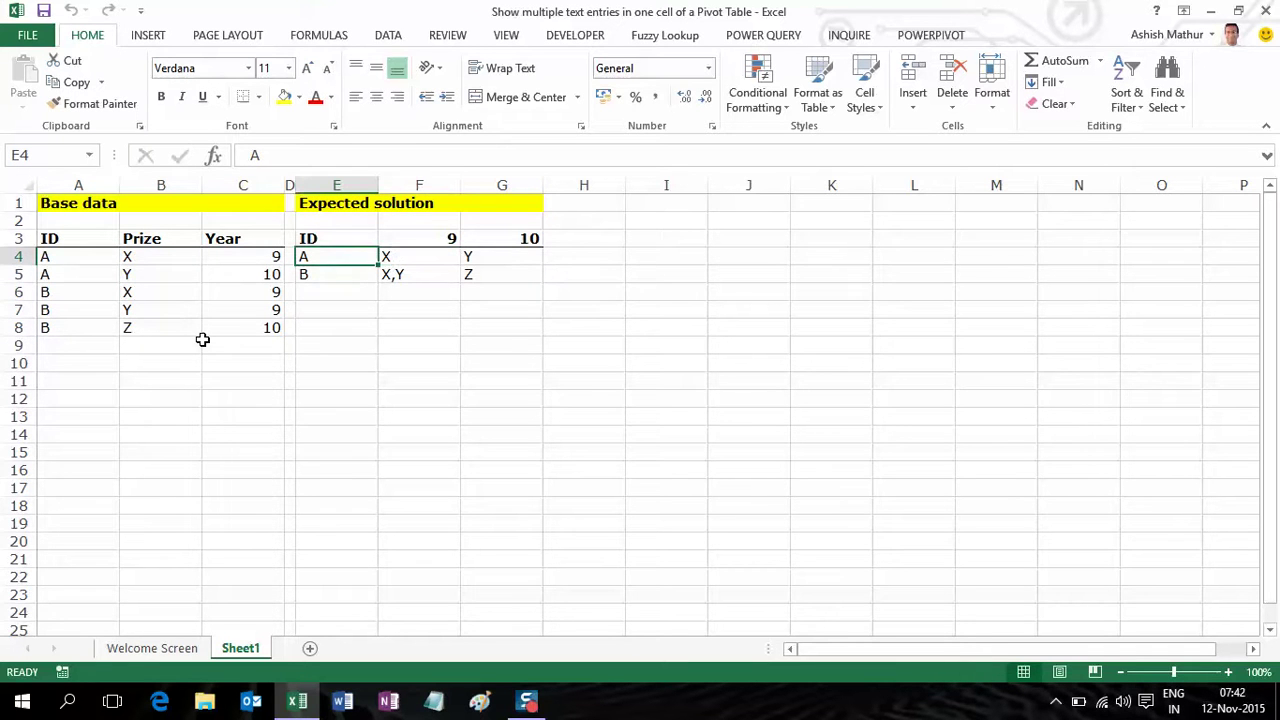
key(shift+Down)
key(Up)
key(Right)
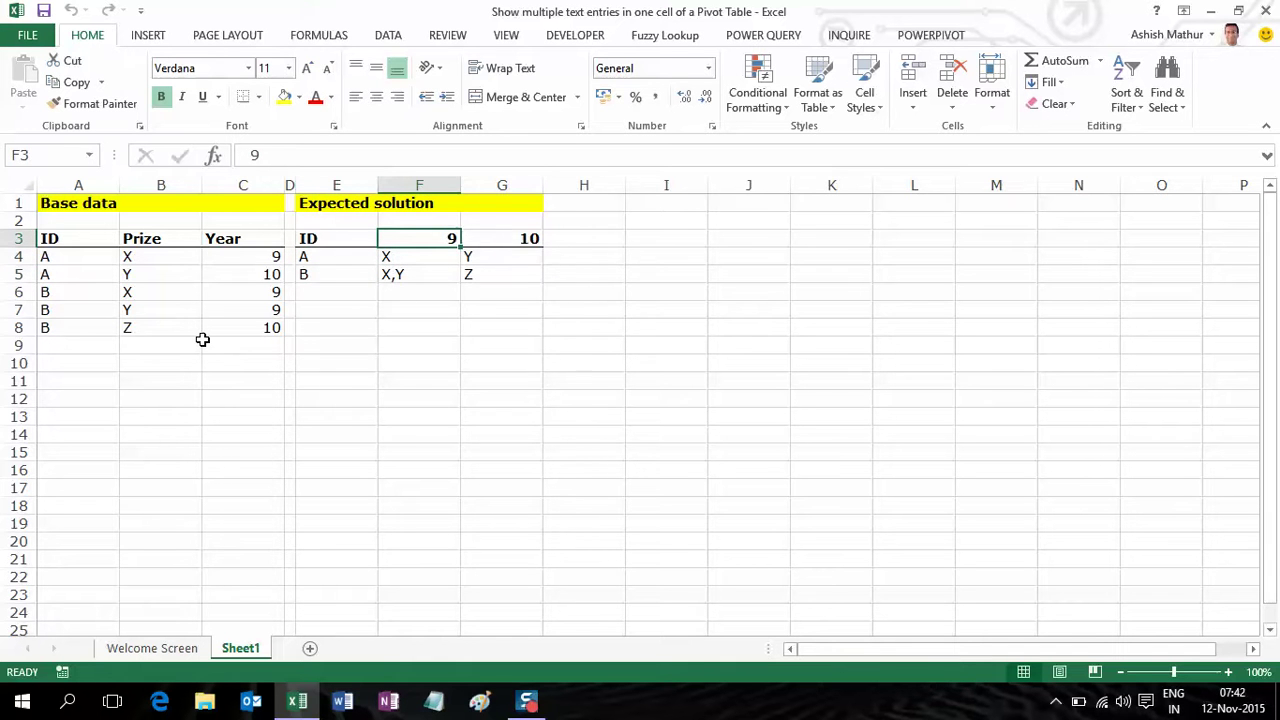
key(shift+Right)
key(Down)
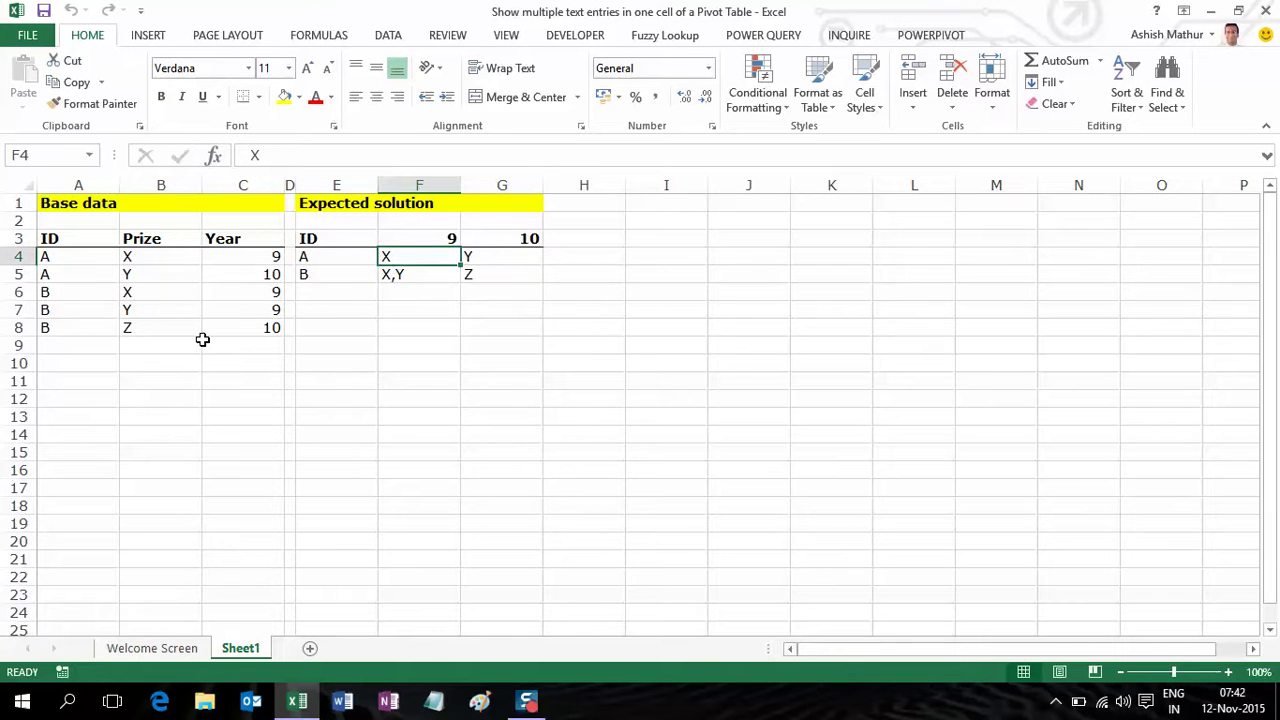
key(shift+Right)
key(shift+Down)
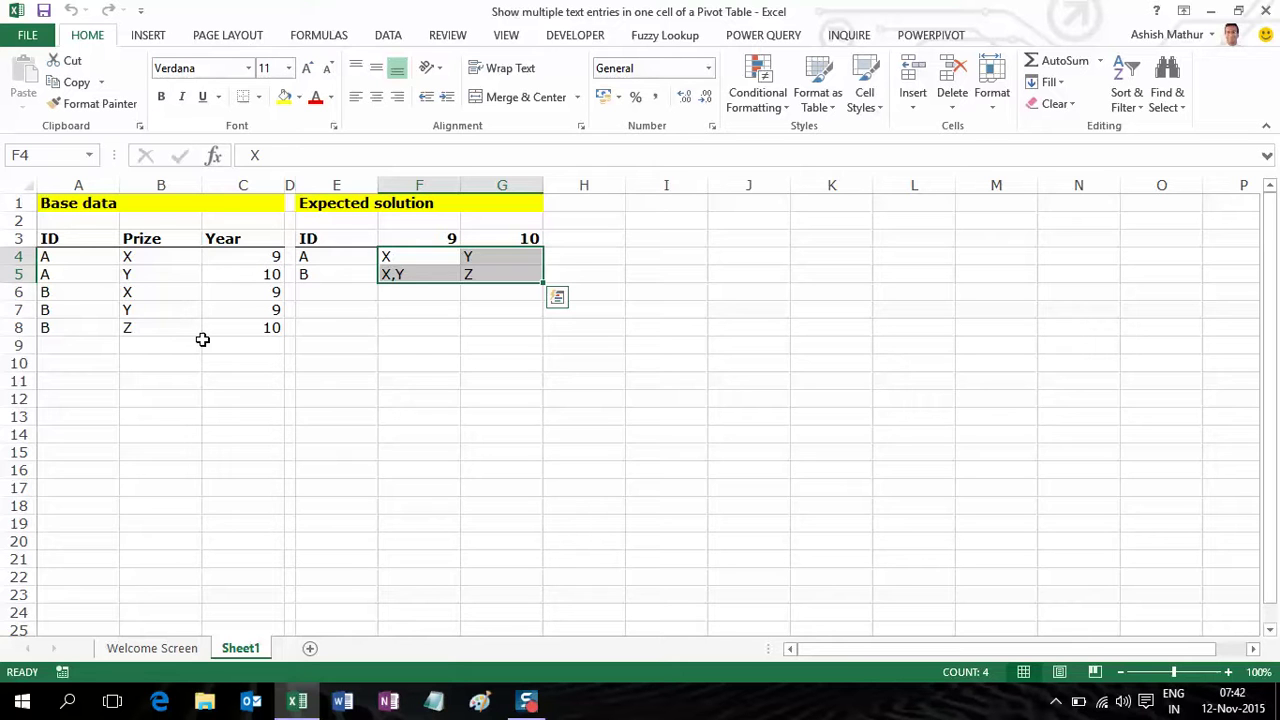
key(Down)
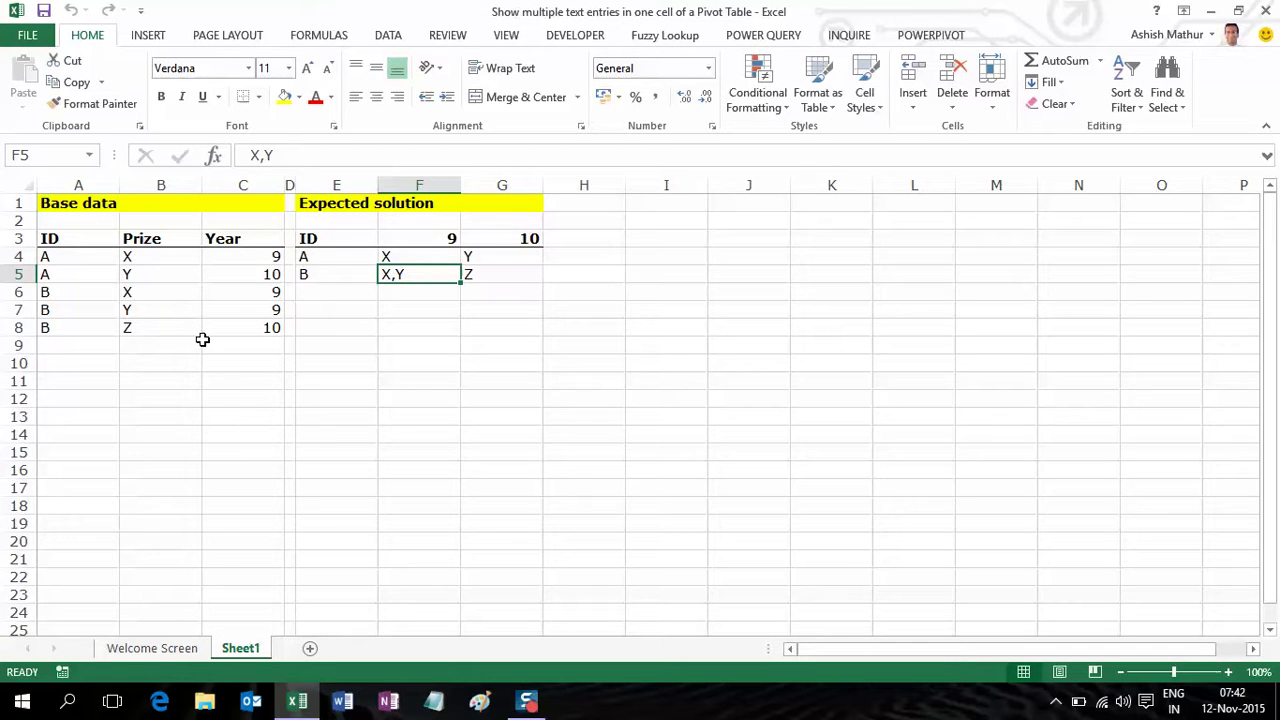
key(Up)
key(shift+Down)
key(shift+Right)
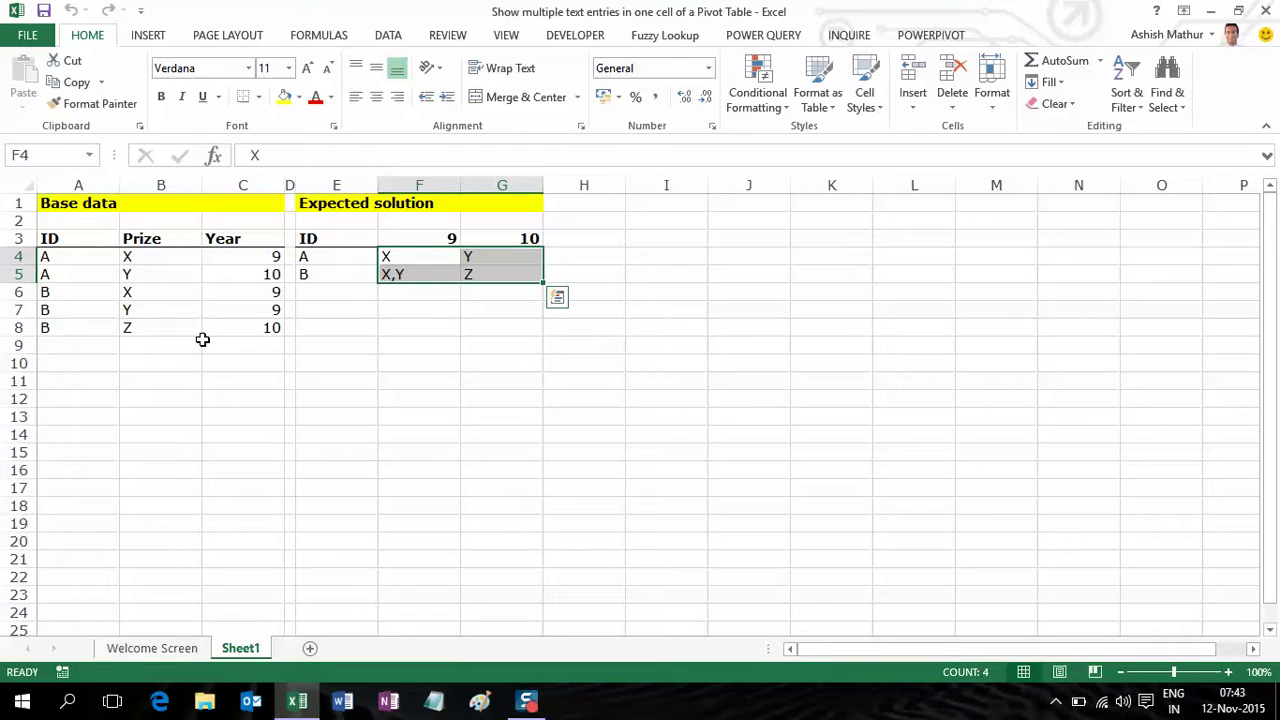
key(Down)
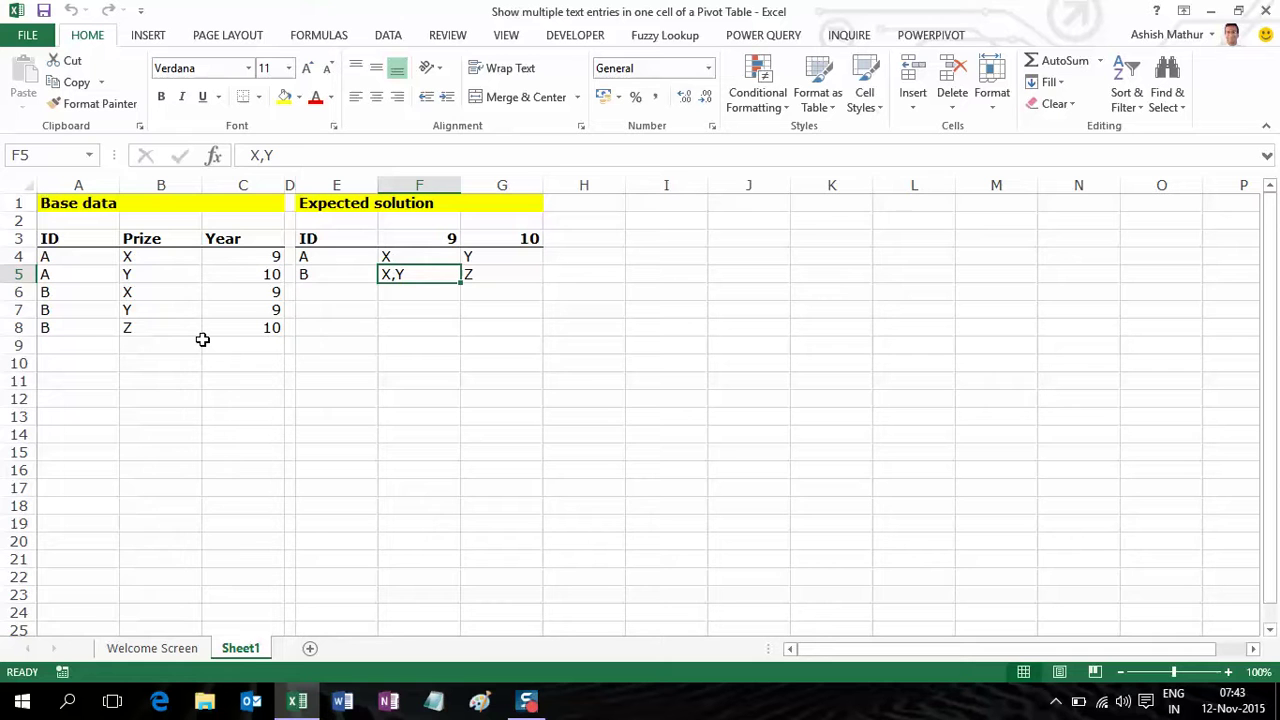
key(Up)
key(Up)
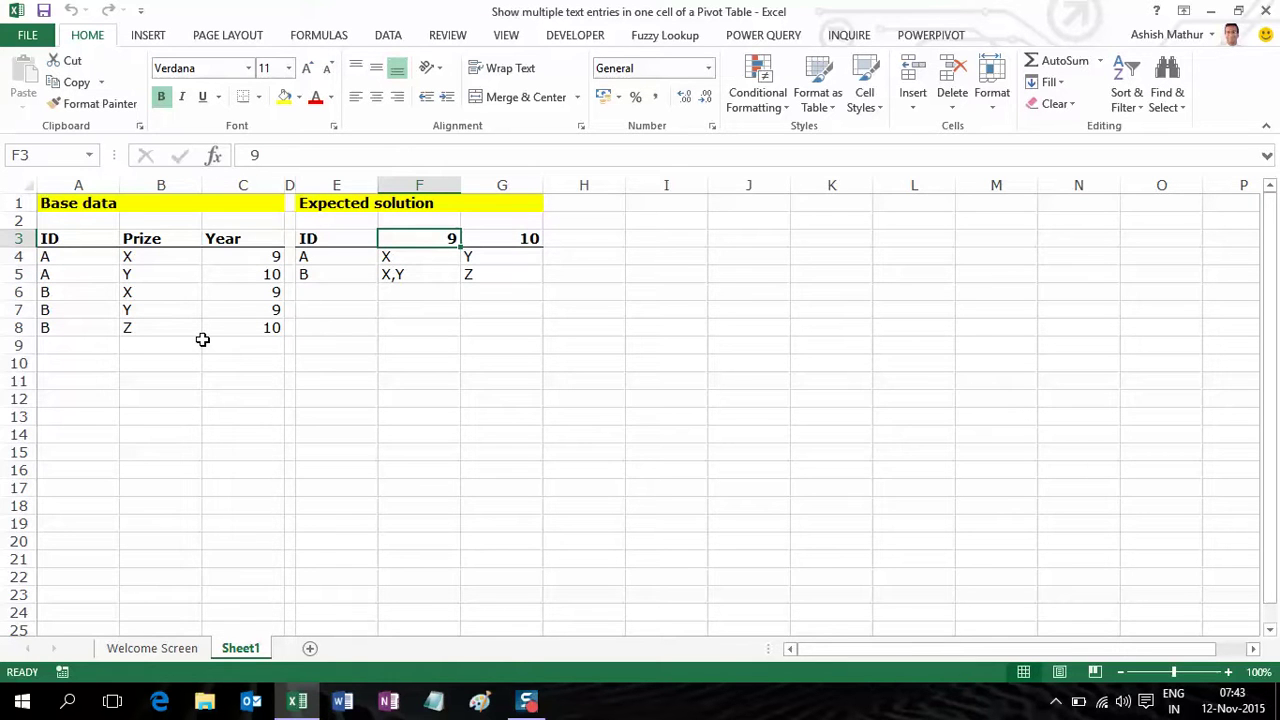
key(Left)
key(Left)
key(Left)
key(Left)
key(Left)
- Convert the base data A3:C8 into a table with headers, named Table1
key(ctrl+a)
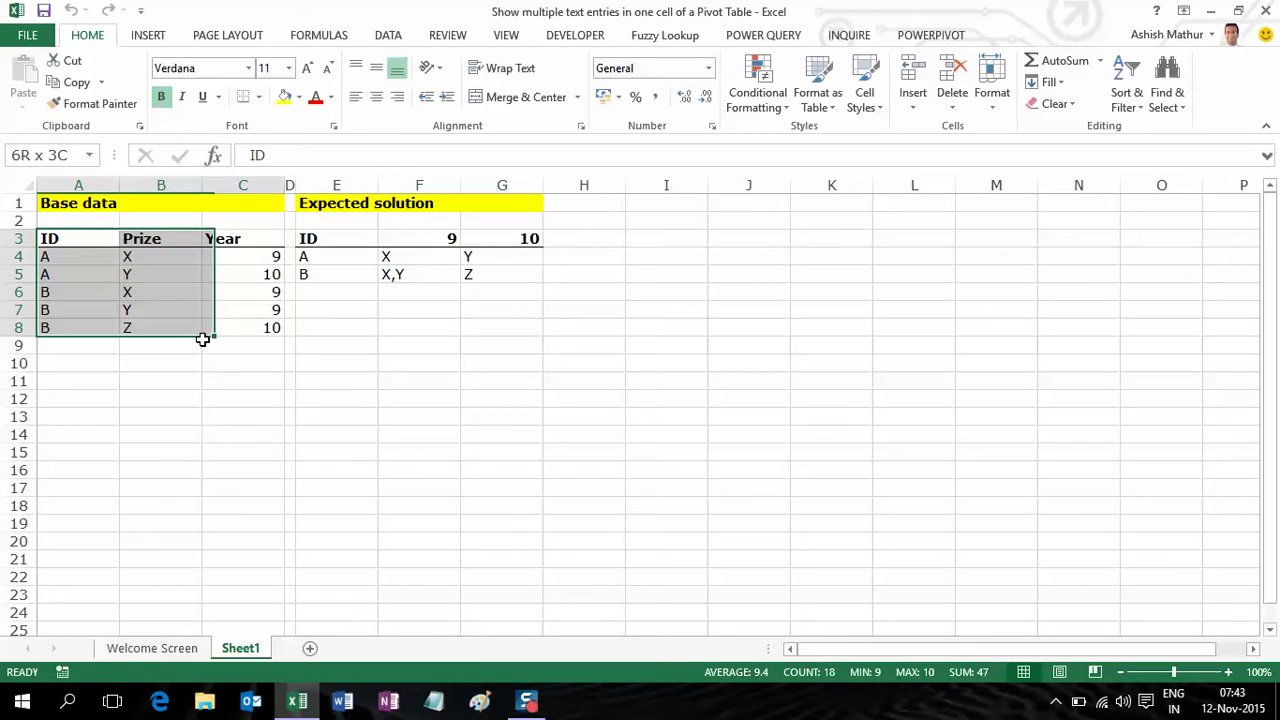
key(ctrl+t)
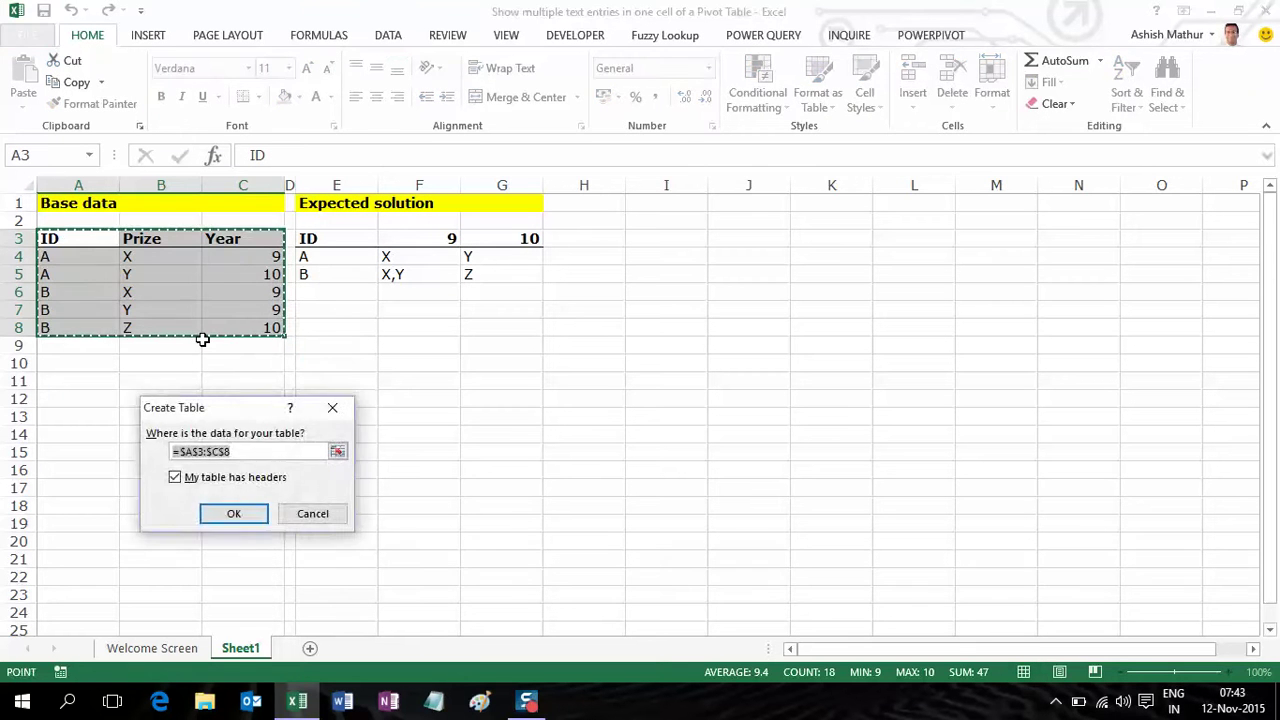
key(Return)
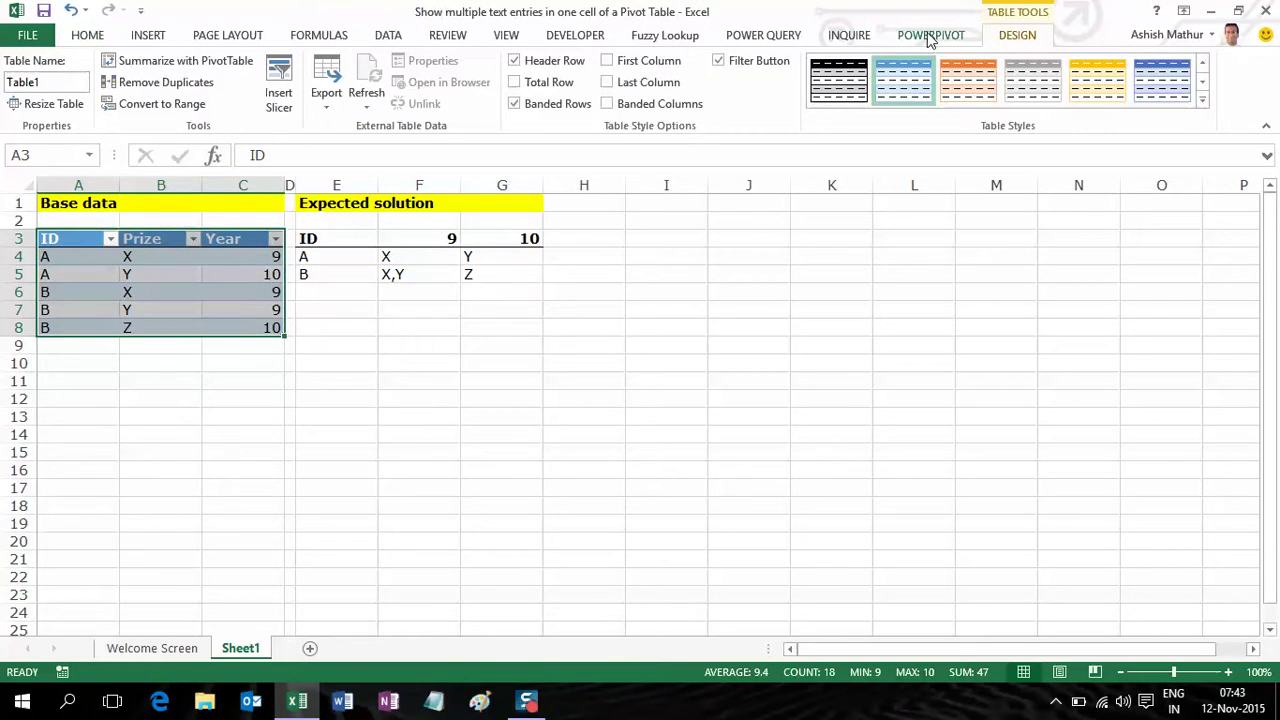
click(788, 38)
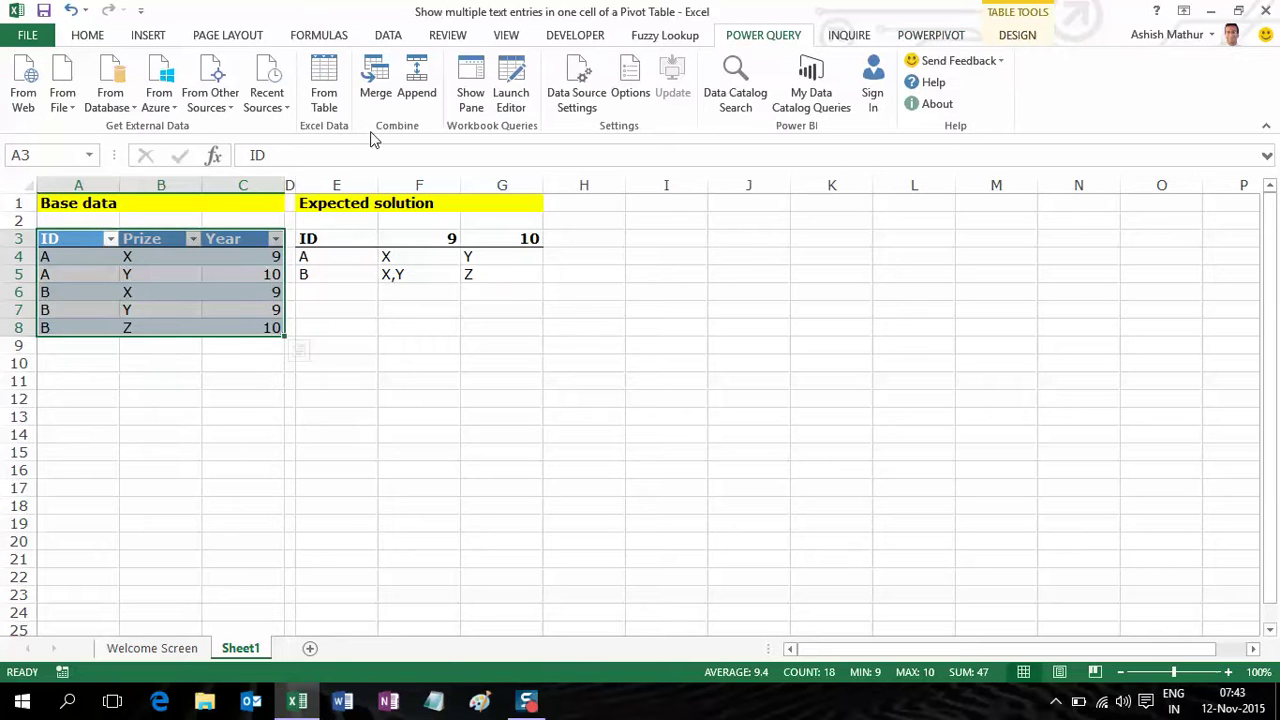
- Load Table1 from the table into the Power Query Editor
click(326, 95)
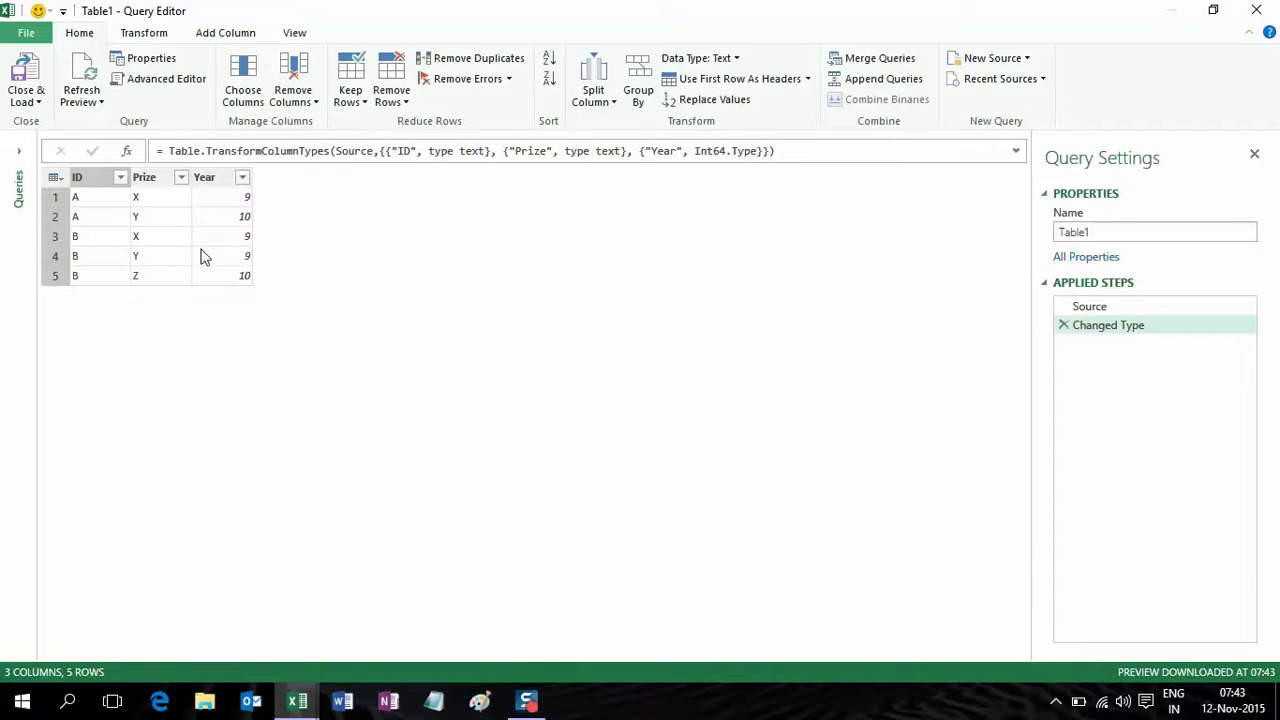
right_click(158, 182)
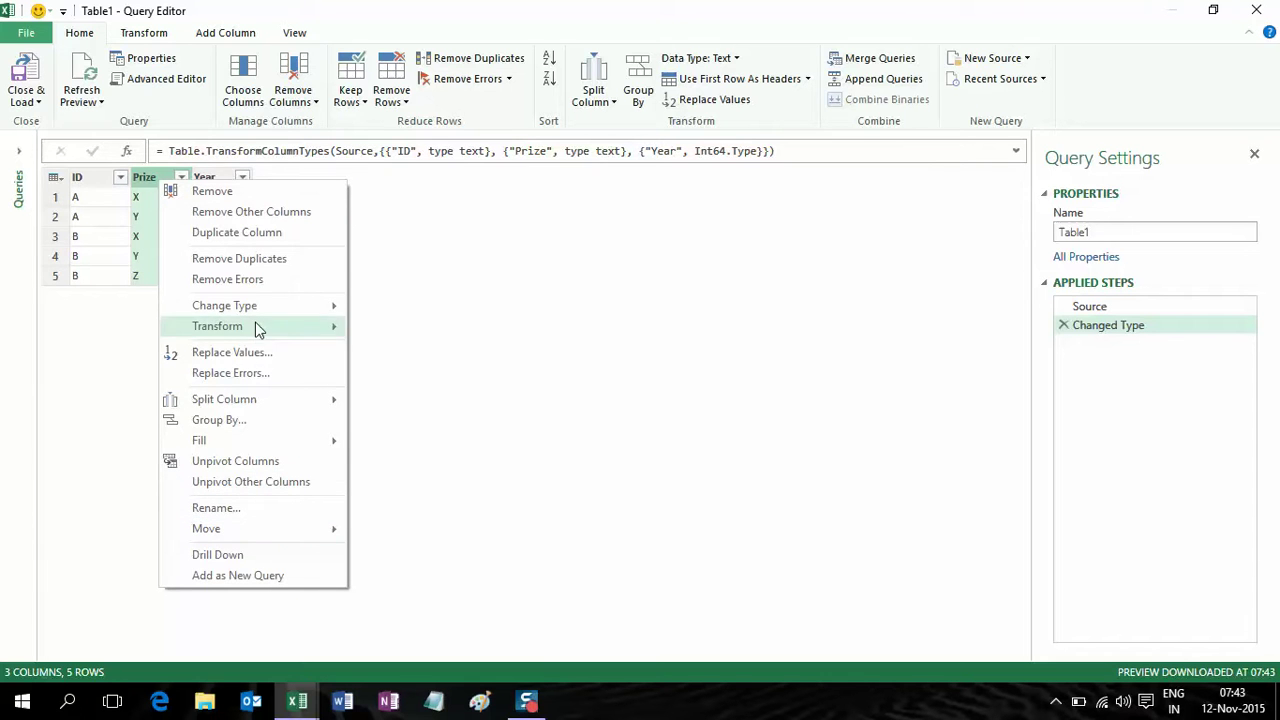
- Duplicate the Prize column to create a 'Prize - Copy' column
click(253, 234)
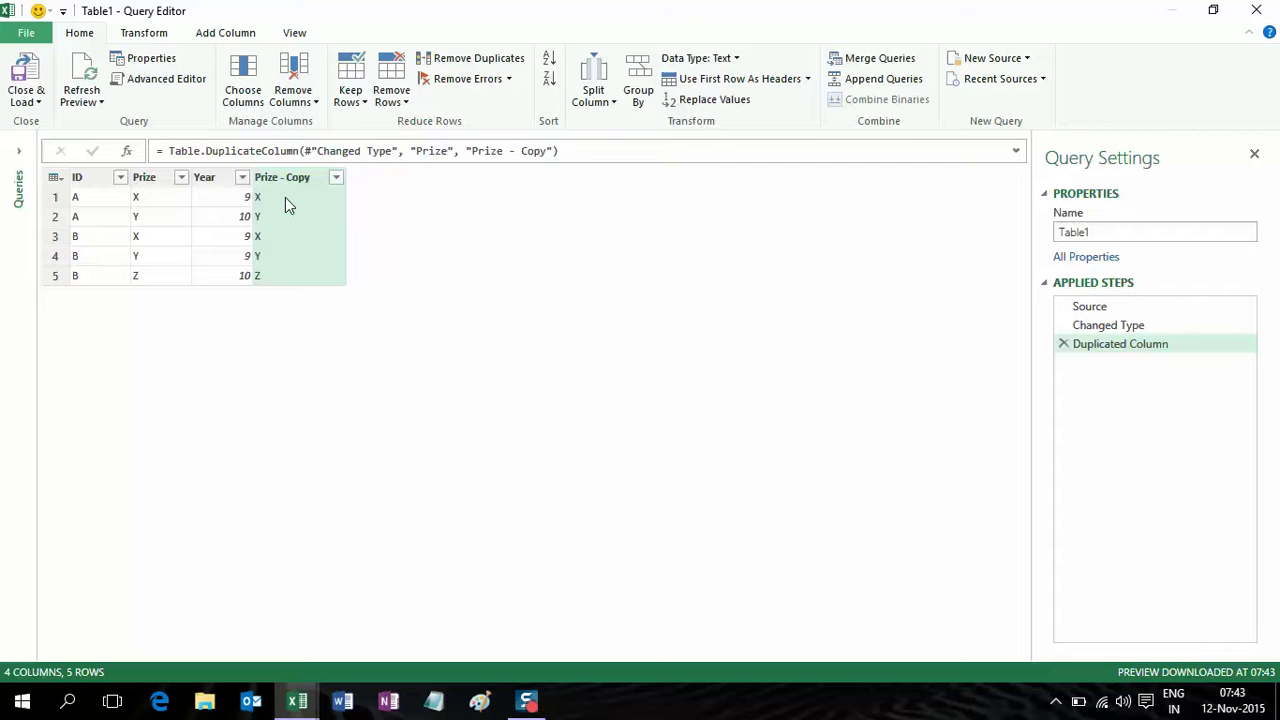
click(287, 195)
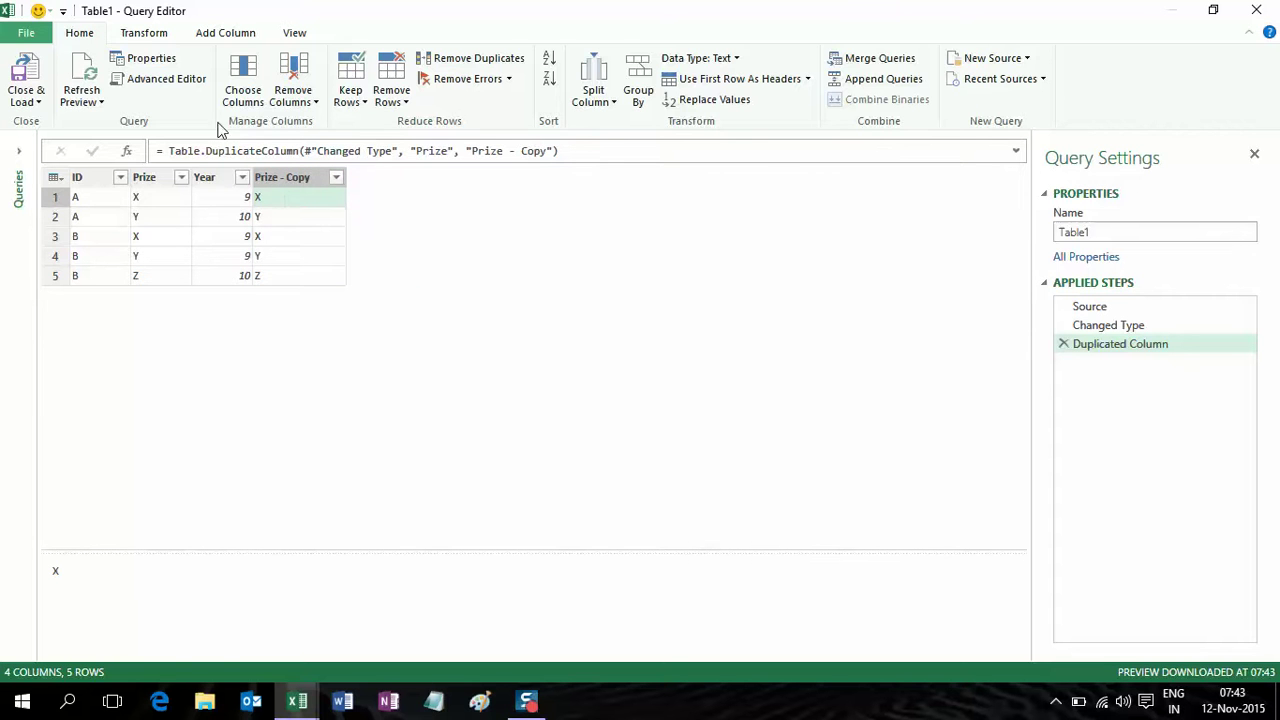
click(145, 33)
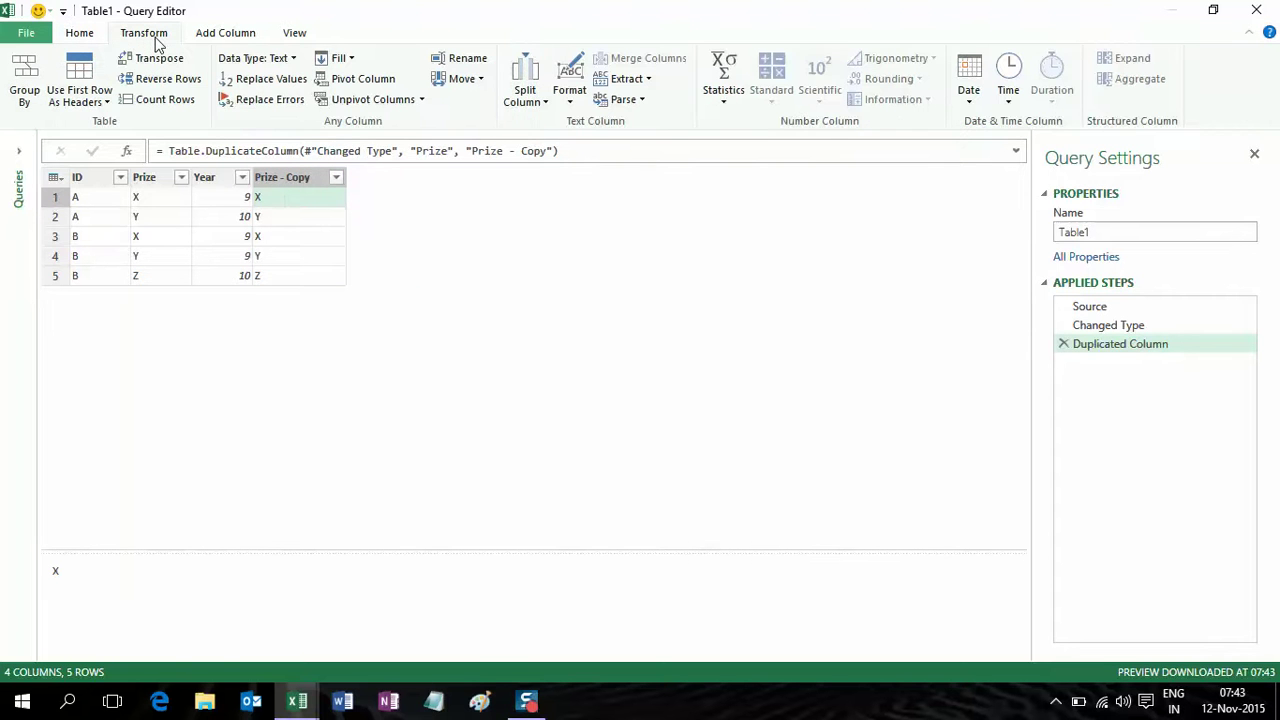
- Pivot Prize - Copy into X, Y, Z columns with Prize as values and Don't Aggregate
click(366, 80)
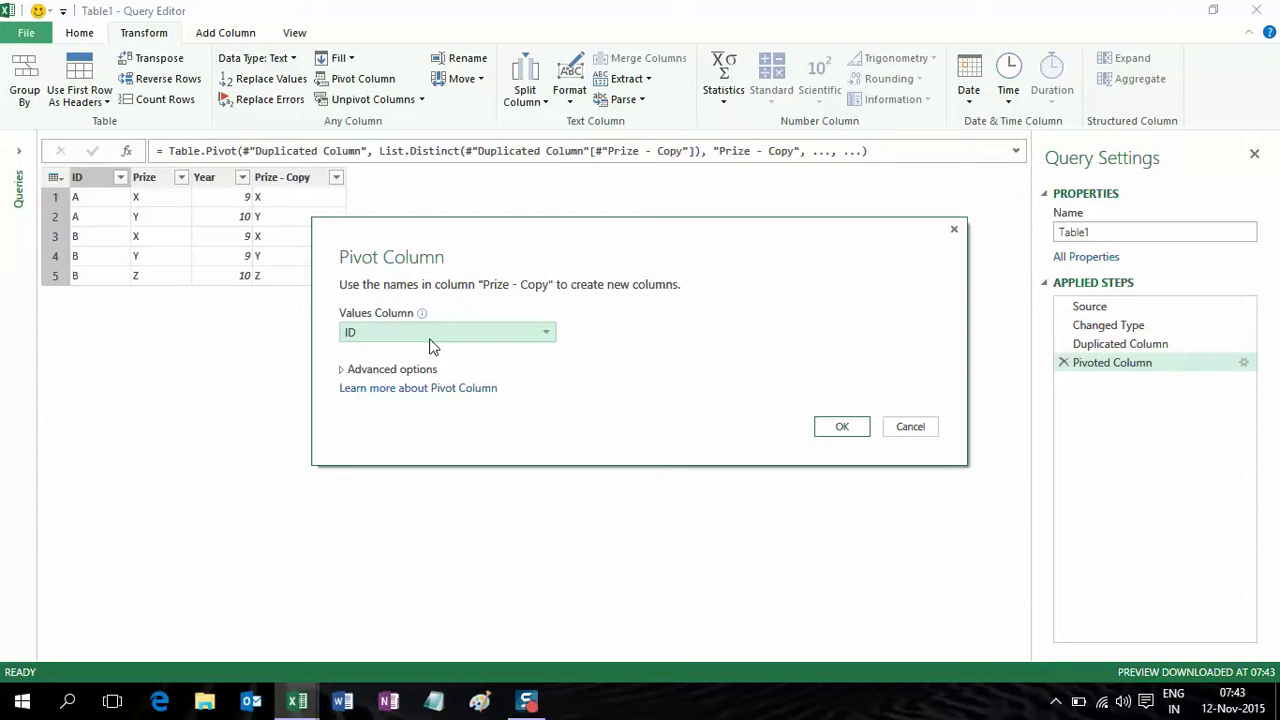
click(376, 334)
click(377, 372)
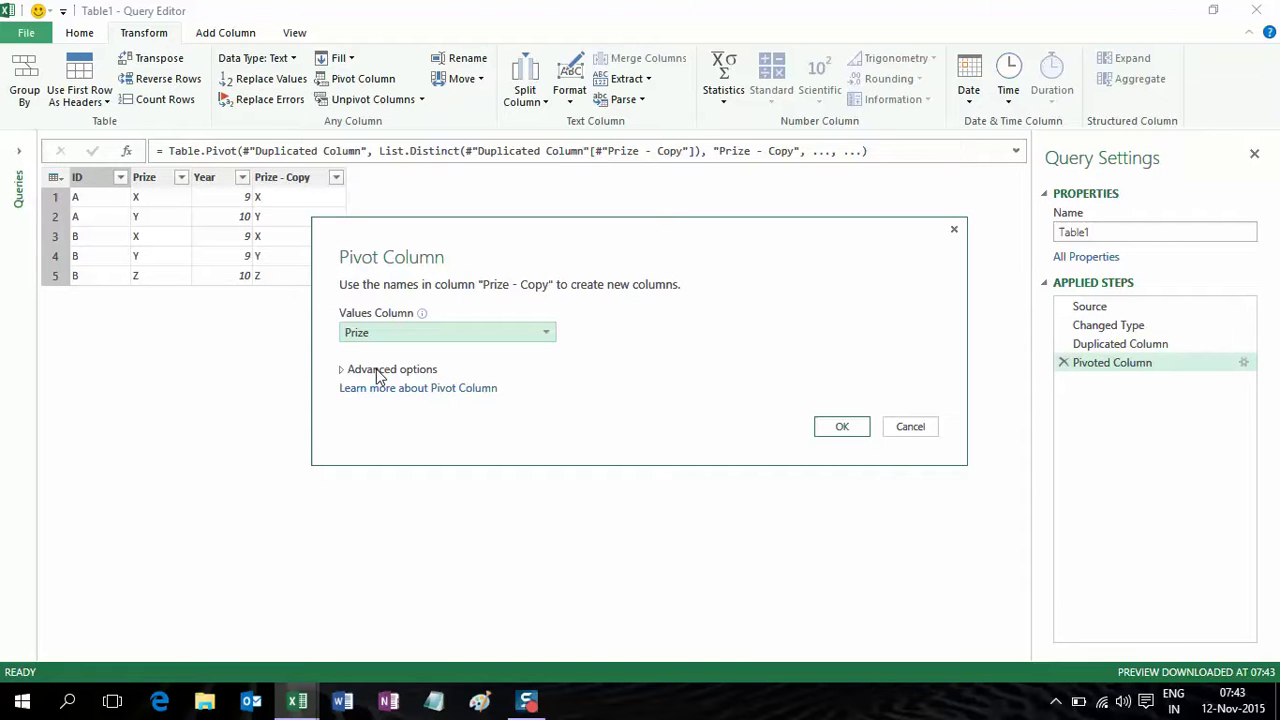
click(380, 370)
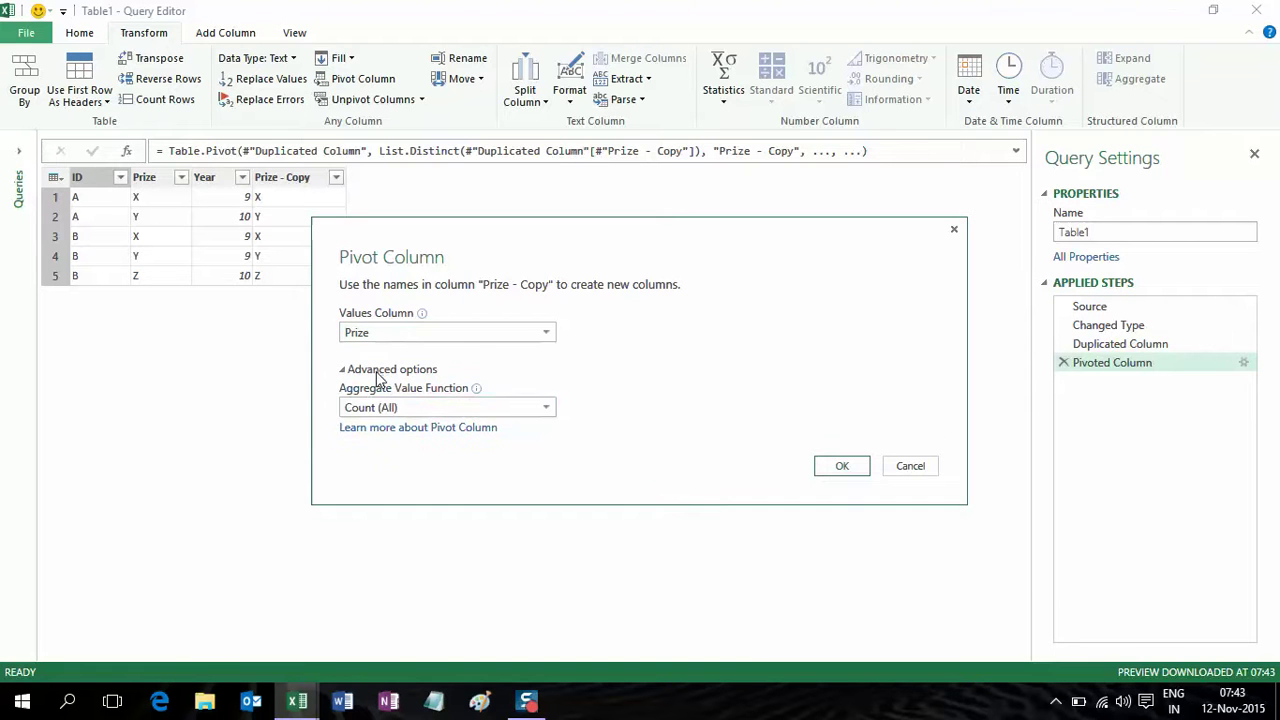
click(444, 408)
click(443, 525)
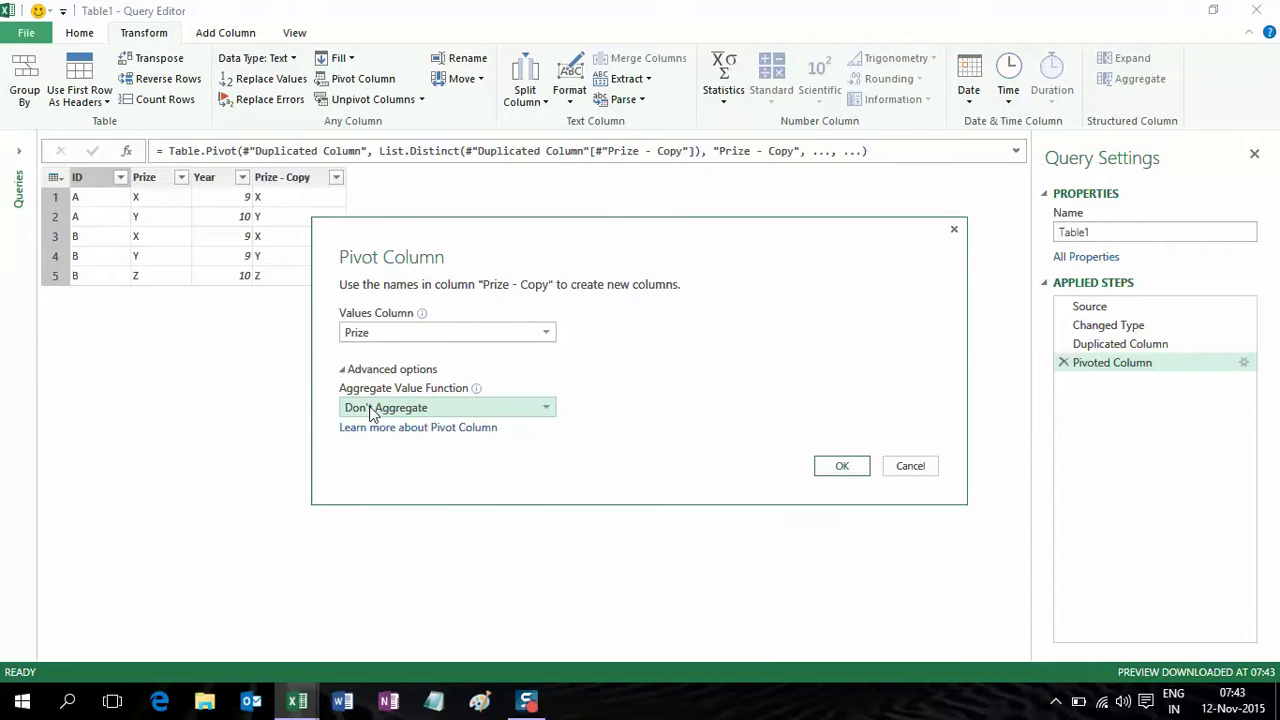
click(840, 466)
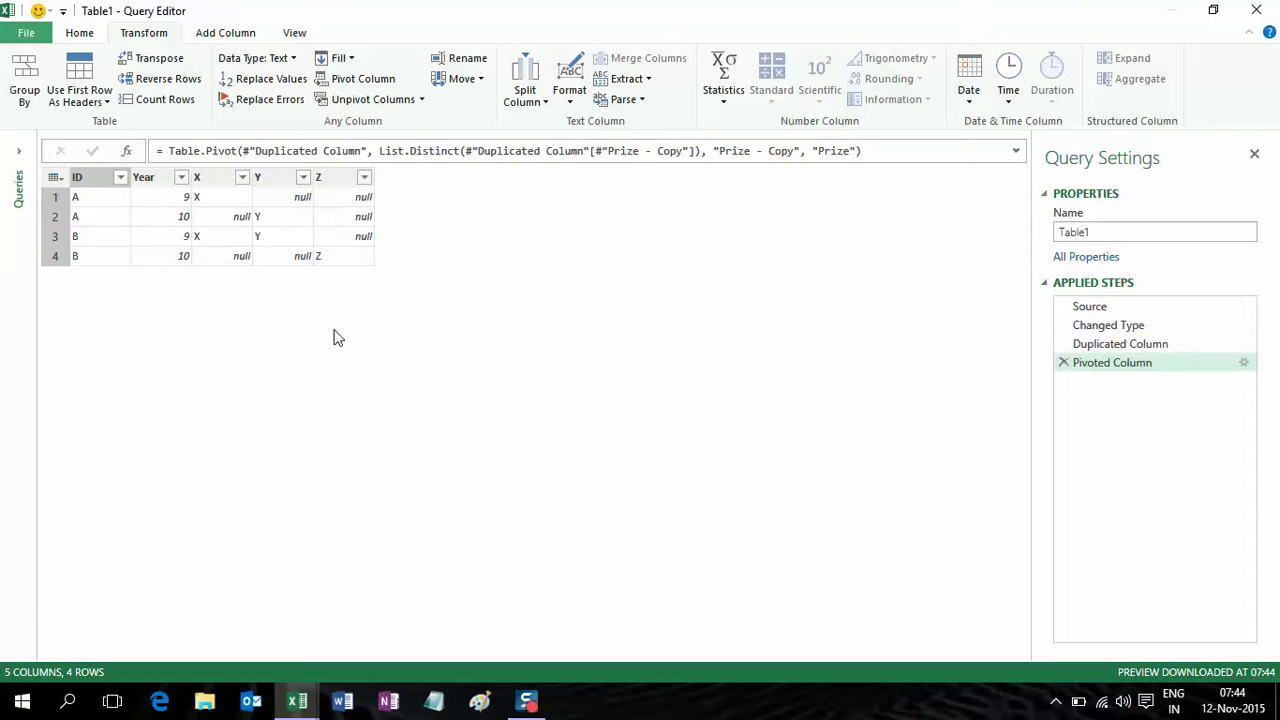
- Merge the X, Y and Z columns into a new comma-separated 'Merged' column
click(218, 182)
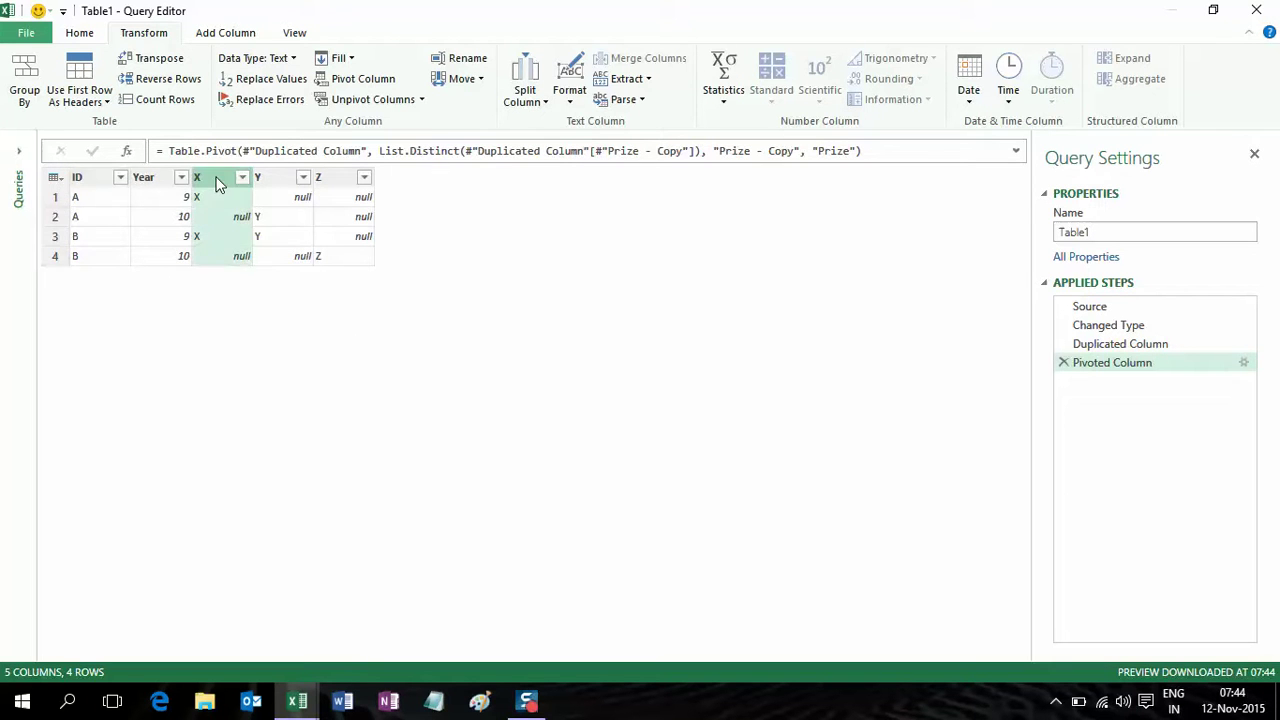
shift+click(339, 176)
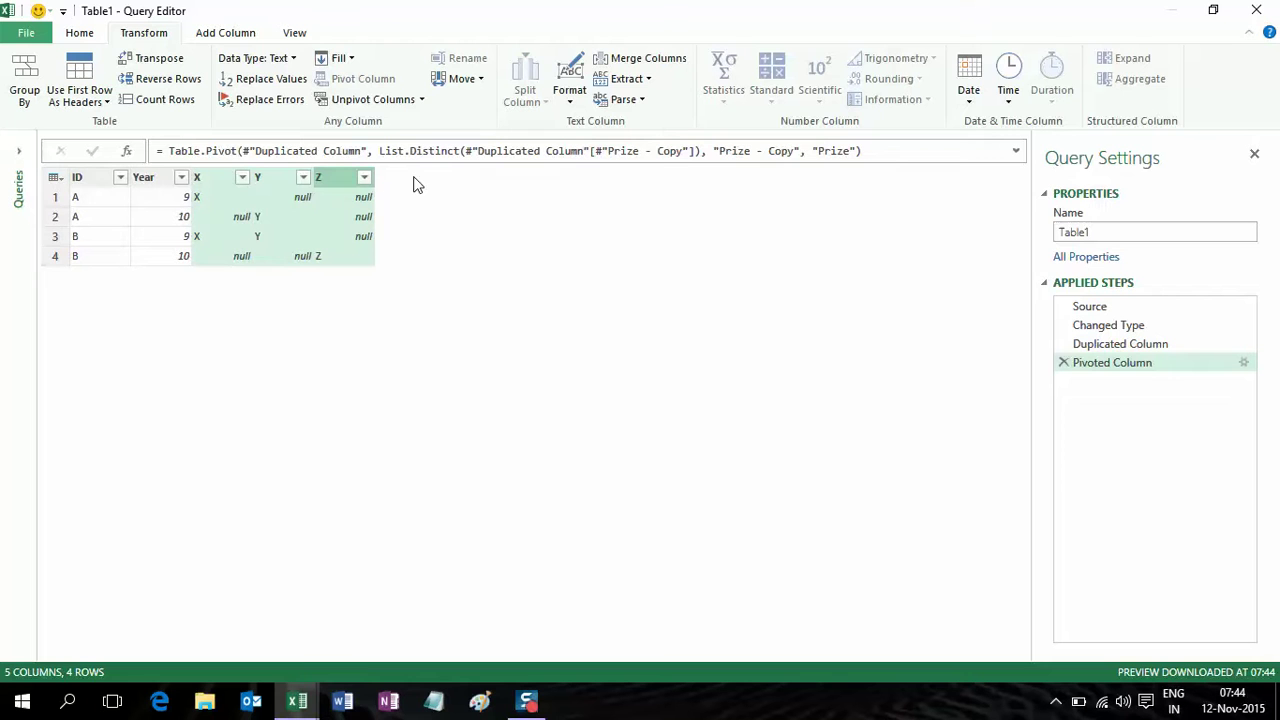
click(229, 35)
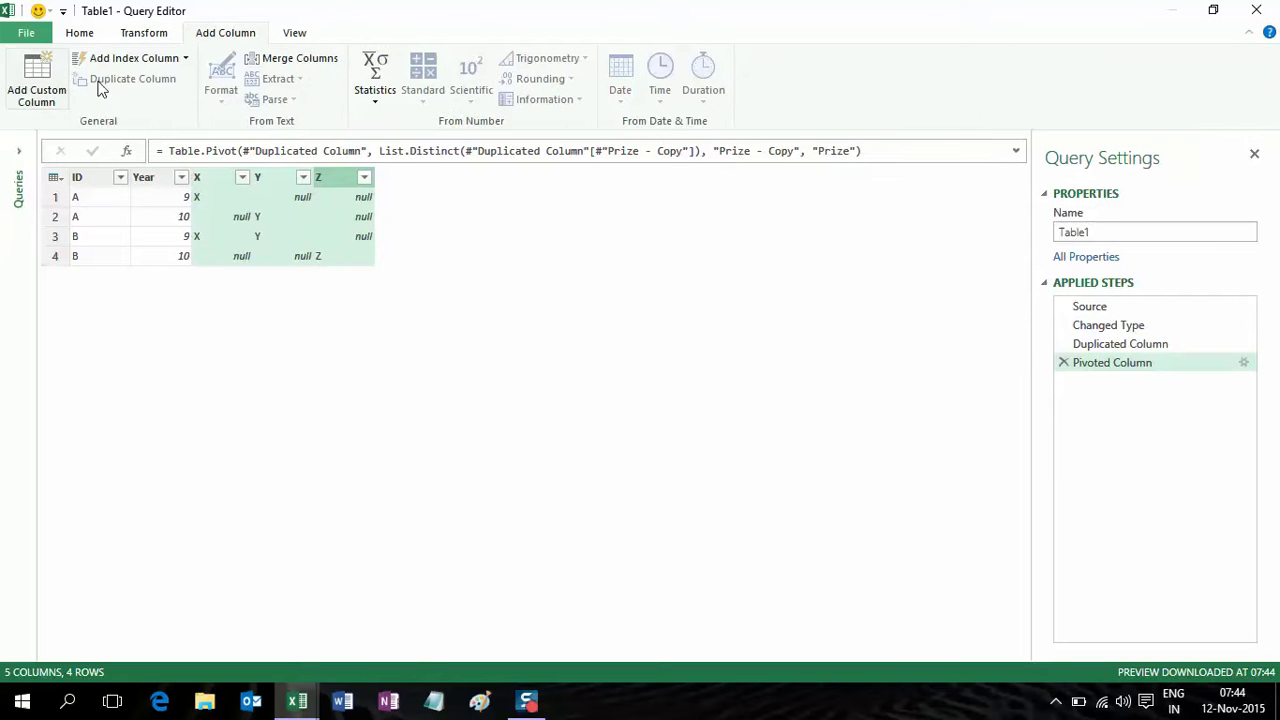
click(300, 58)
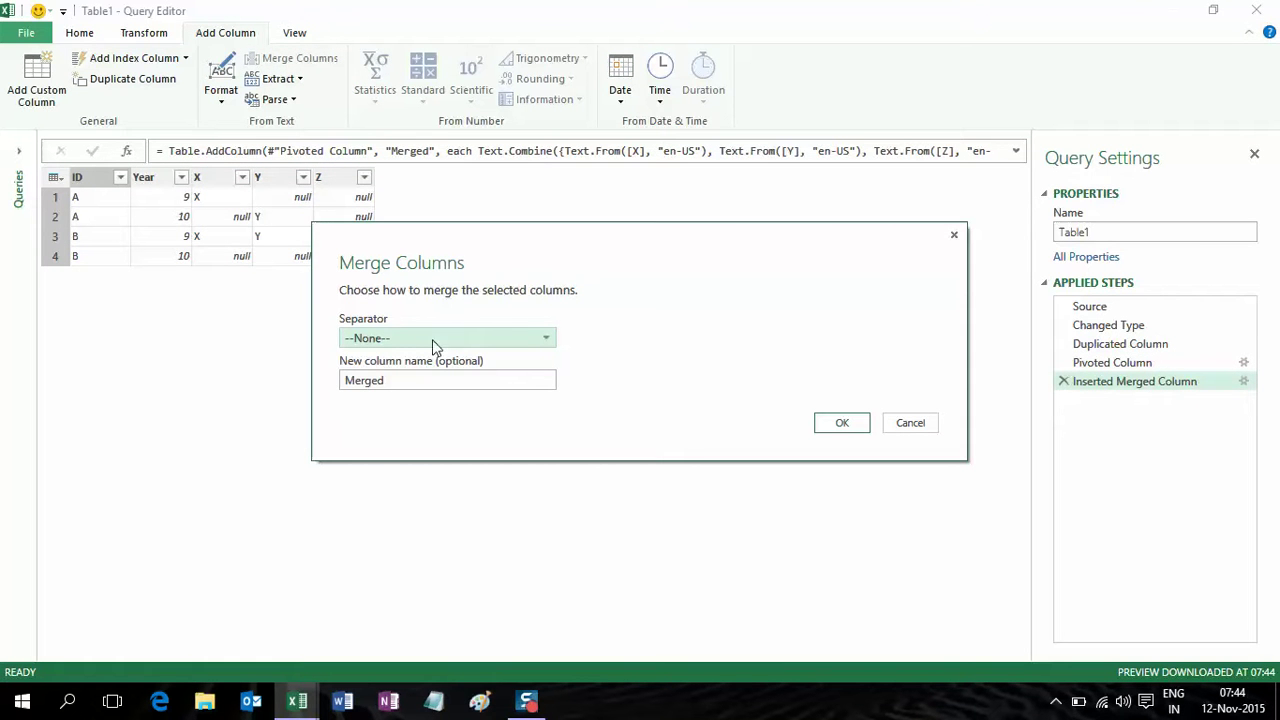
click(405, 339)
click(392, 393)
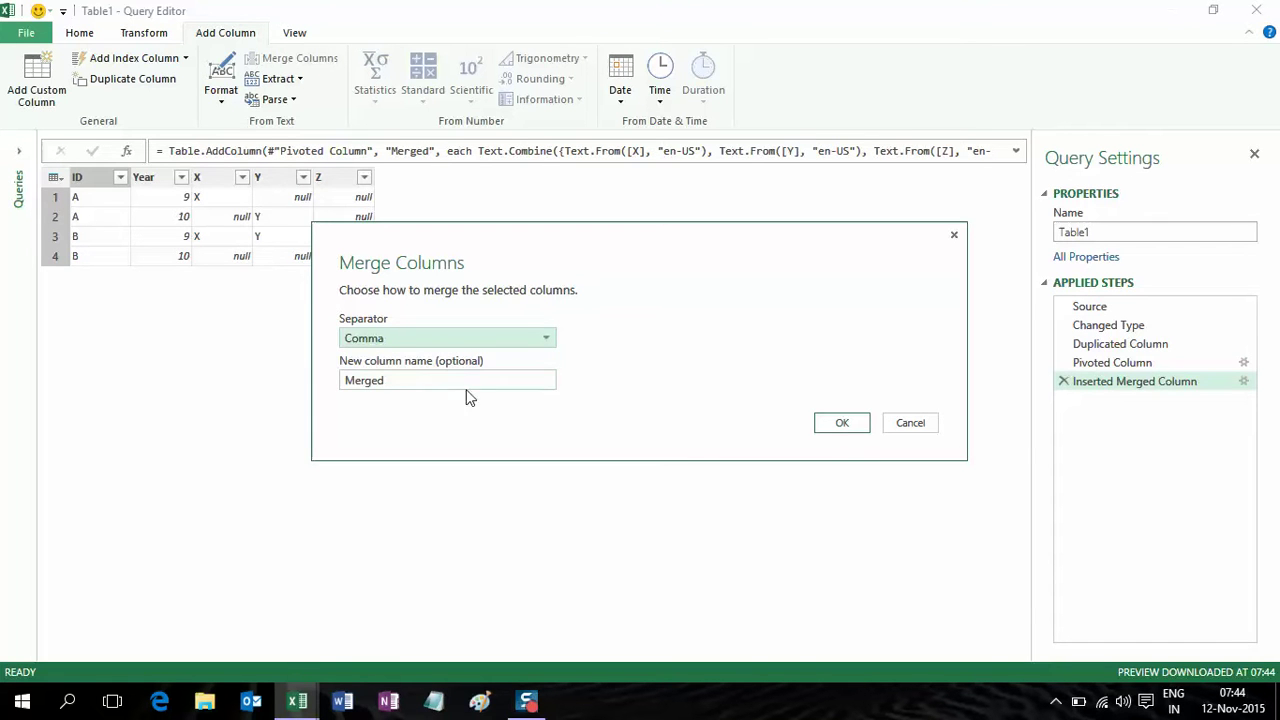
click(849, 423)
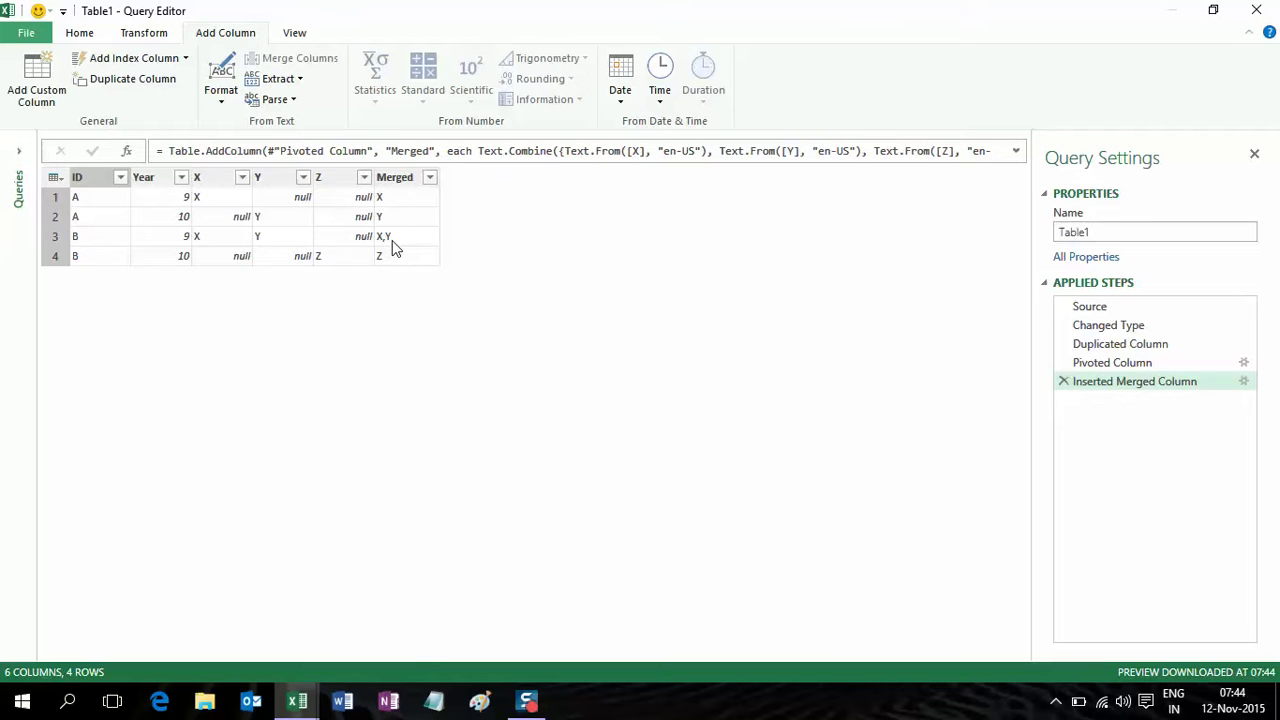
- Remove the X, Y and Z columns, leaving ID, Year and Merged
click(209, 182)
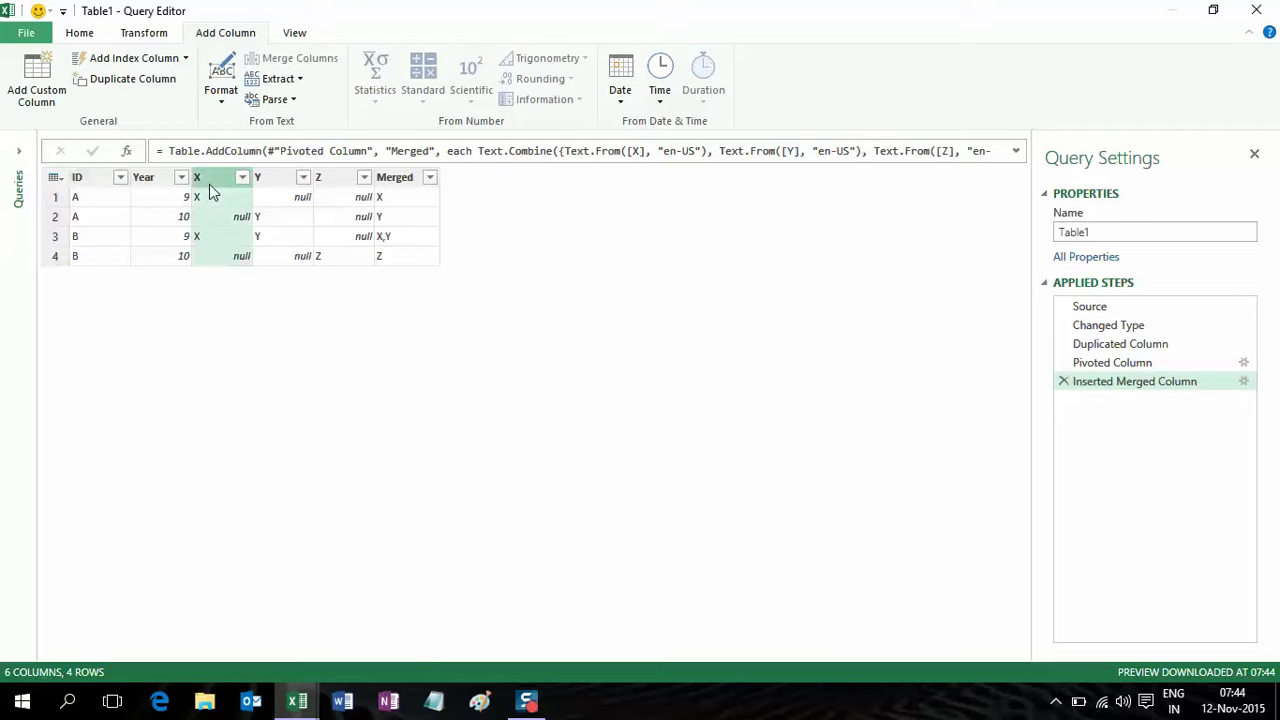
shift+click(332, 182)
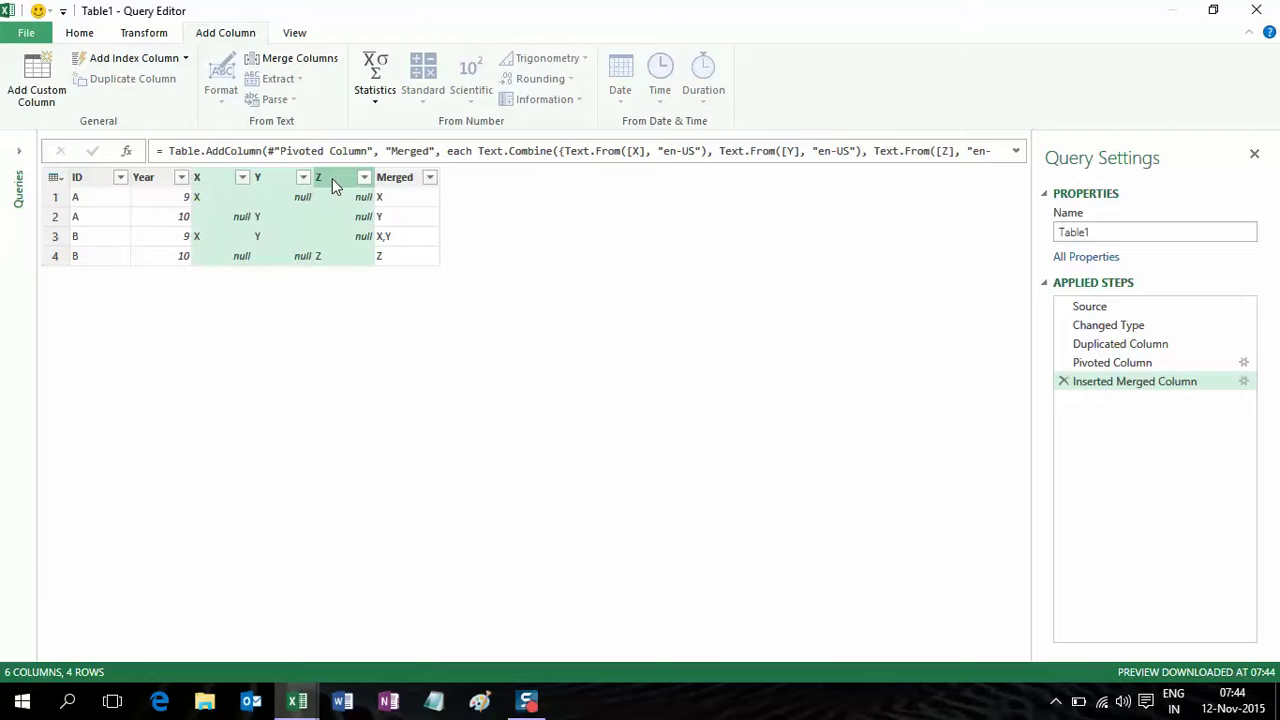
right_click(333, 180)
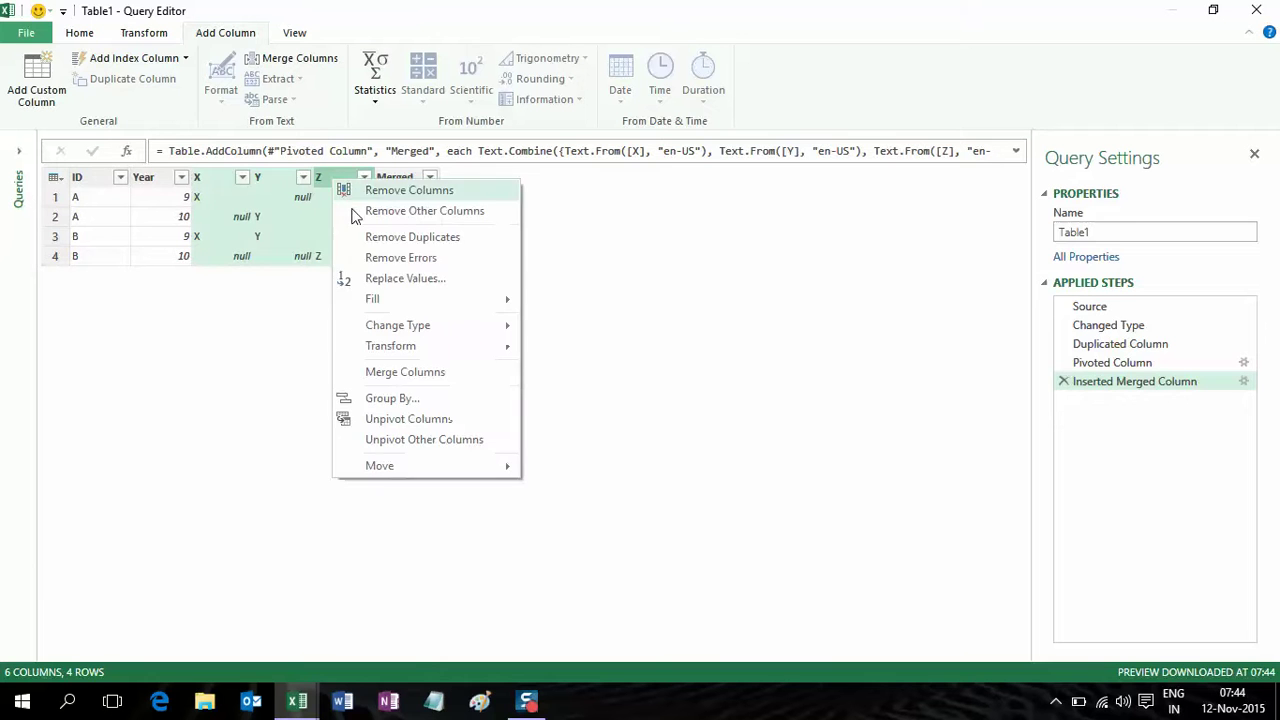
click(407, 195)
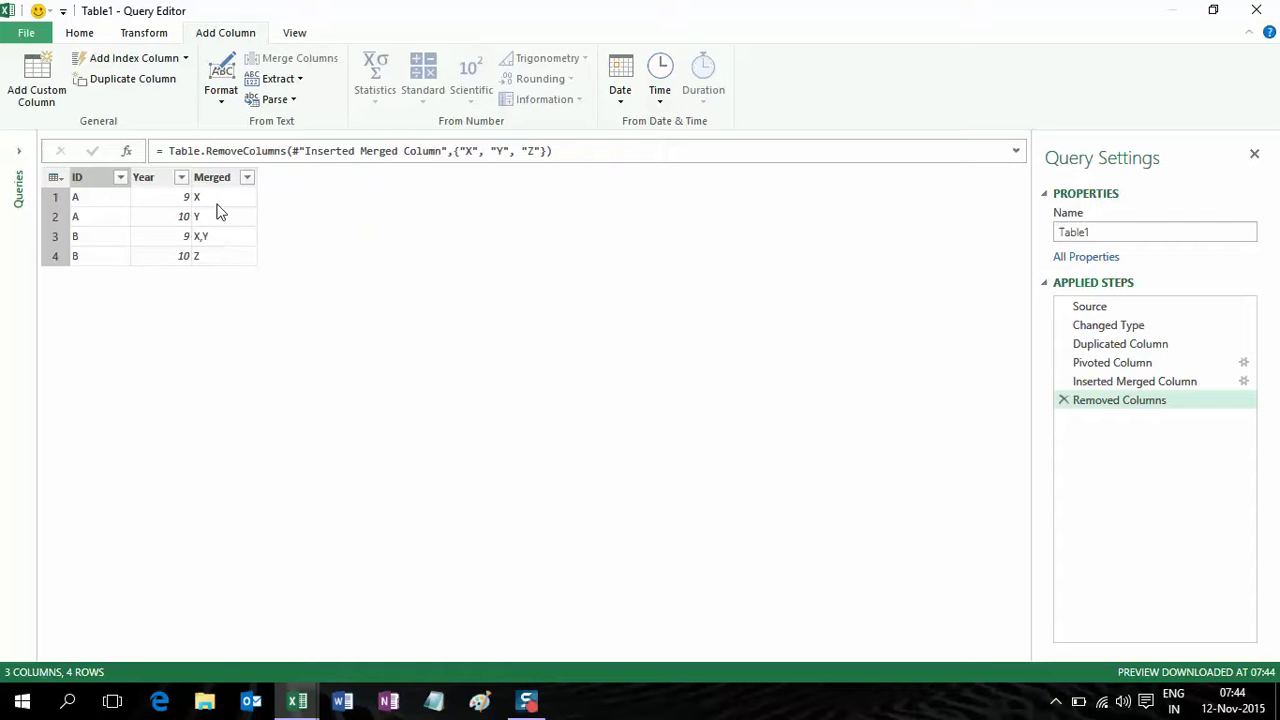
- Pivot Year into columns 9 and 10 using Merged as values with Don't Aggregate
click(154, 199)
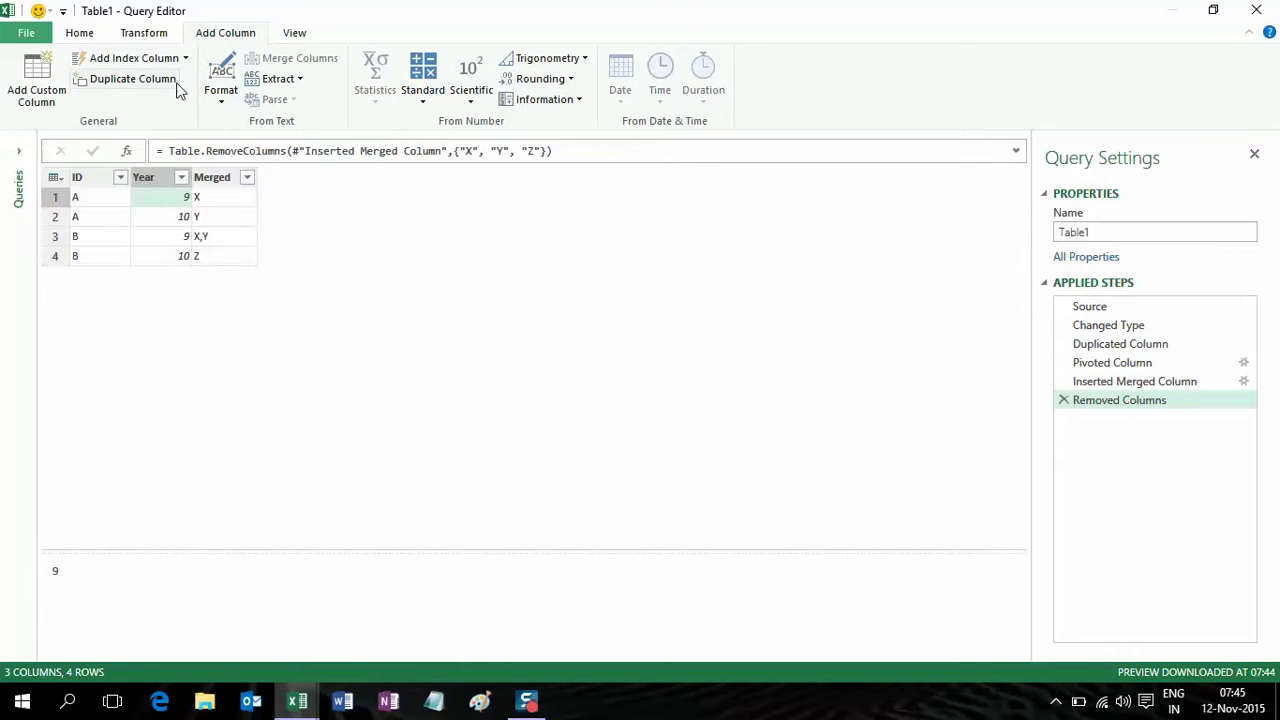
click(148, 36)
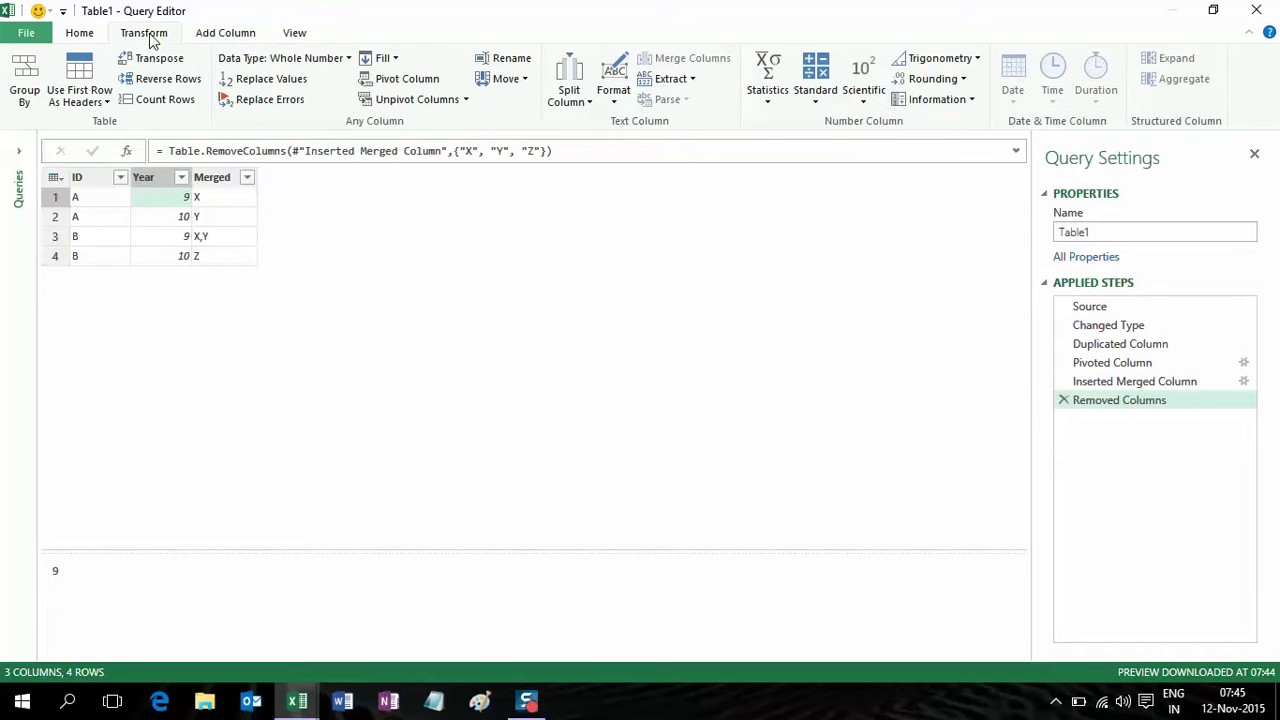
click(400, 80)
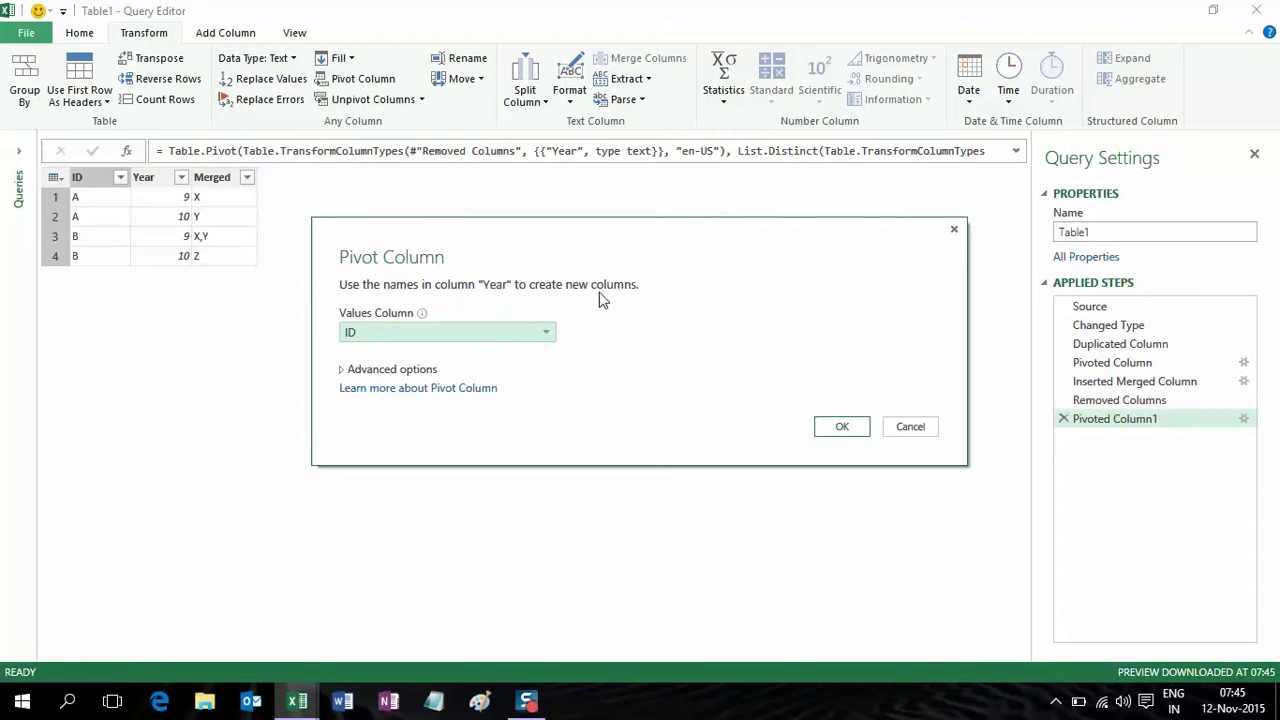
click(480, 334)
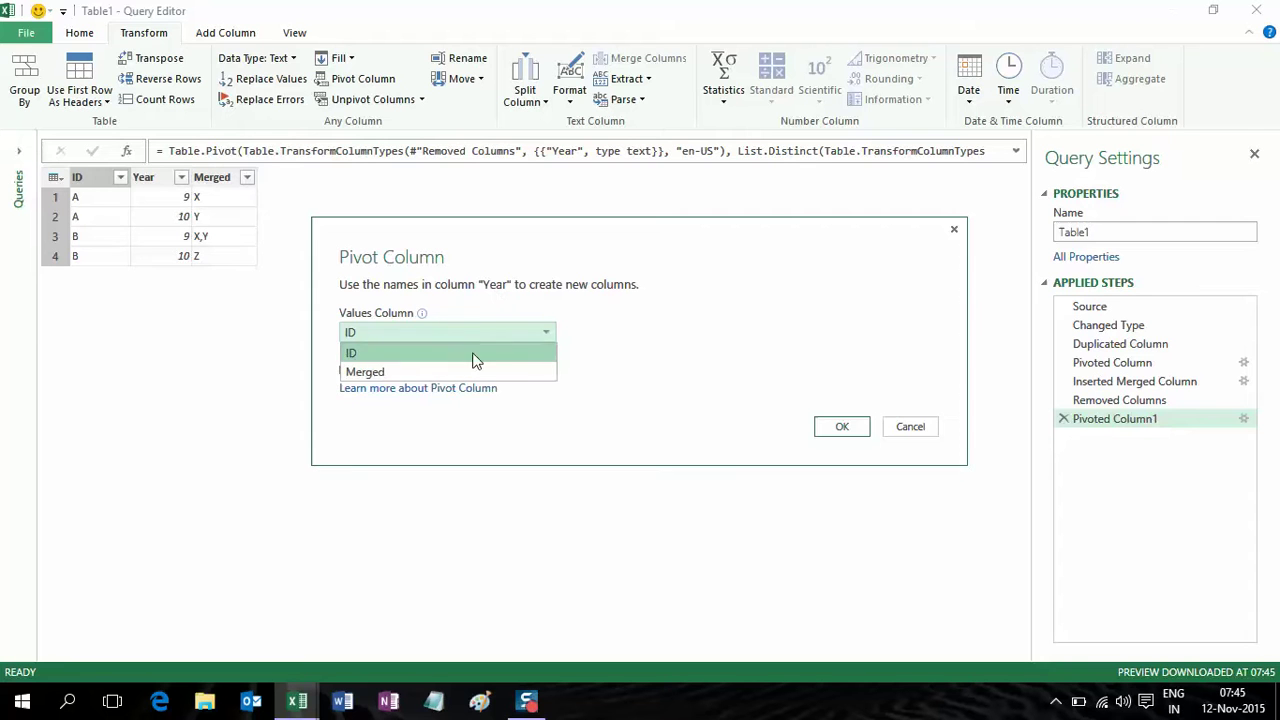
click(466, 372)
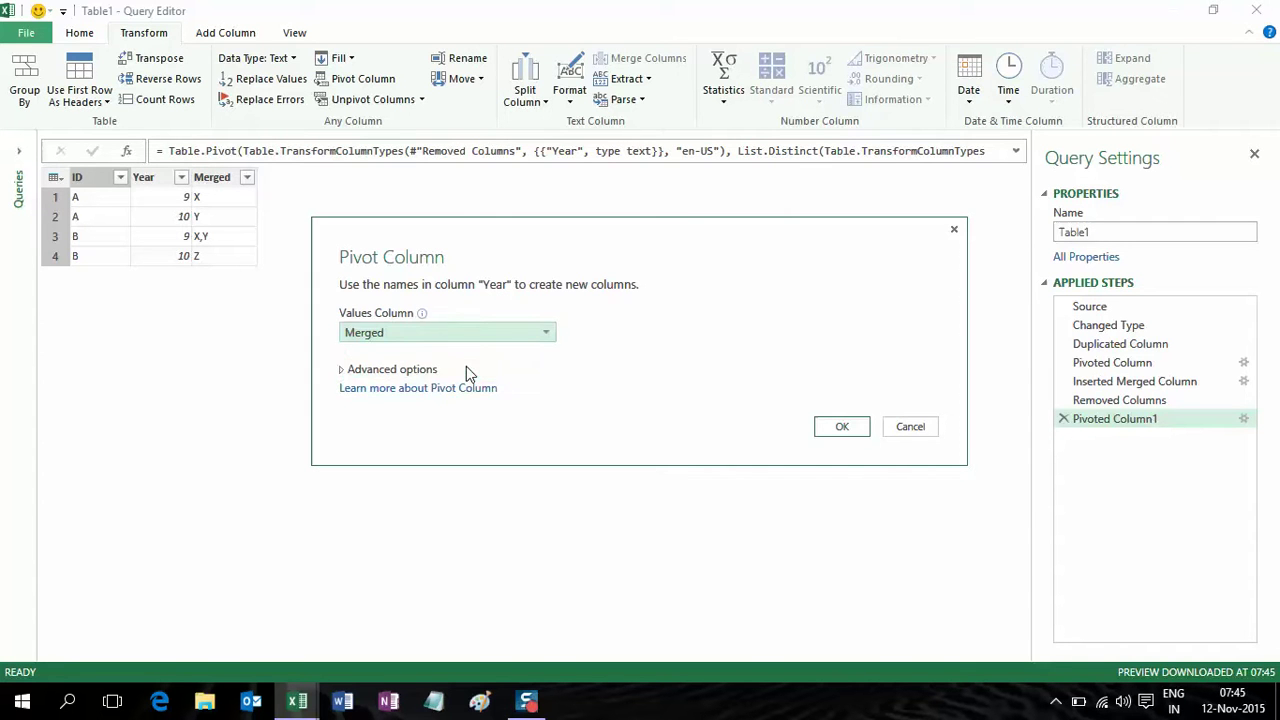
click(425, 370)
click(420, 405)
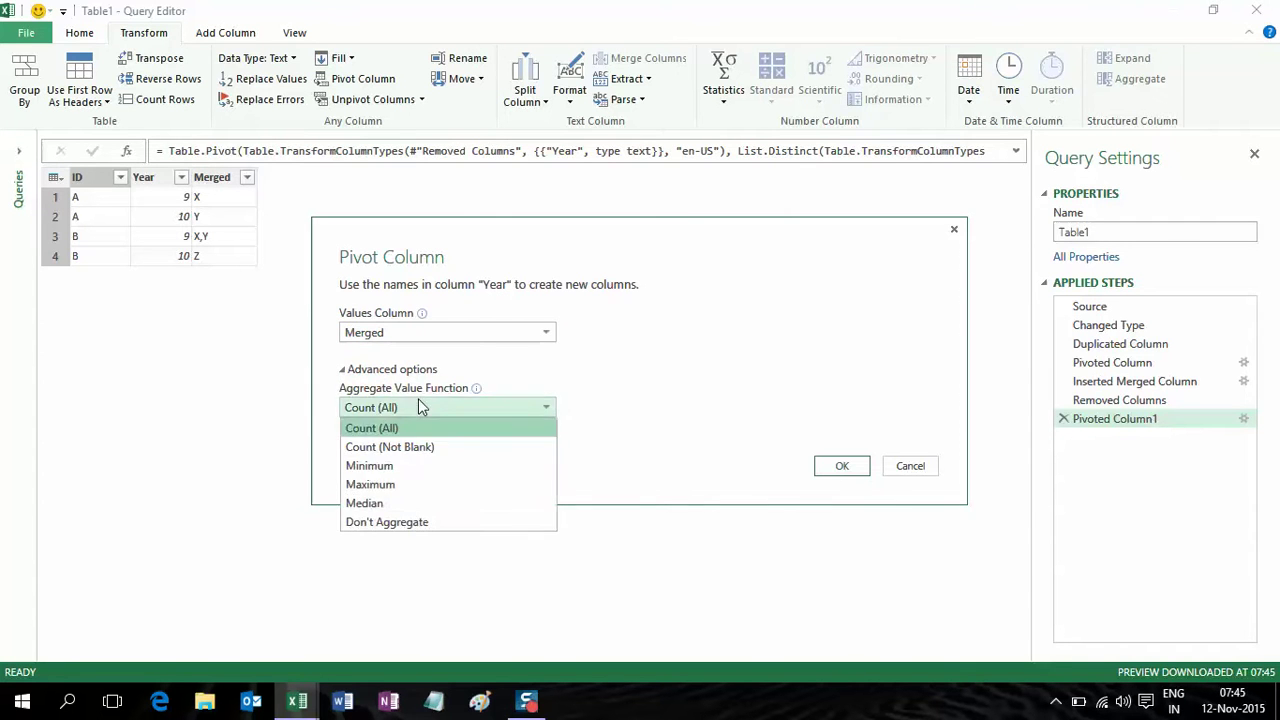
click(417, 523)
click(842, 470)
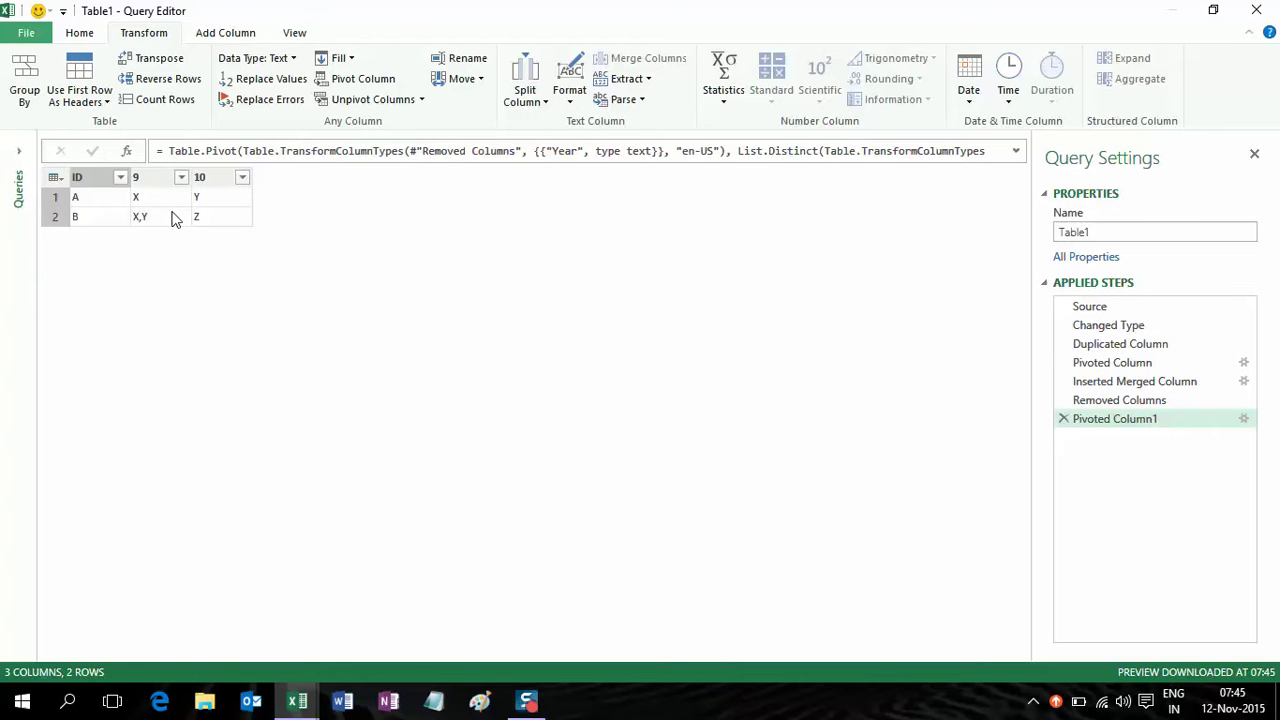
click(82, 36)
- Close & Load the query to Sheet2 and copy the loaded result table
click(26, 73)
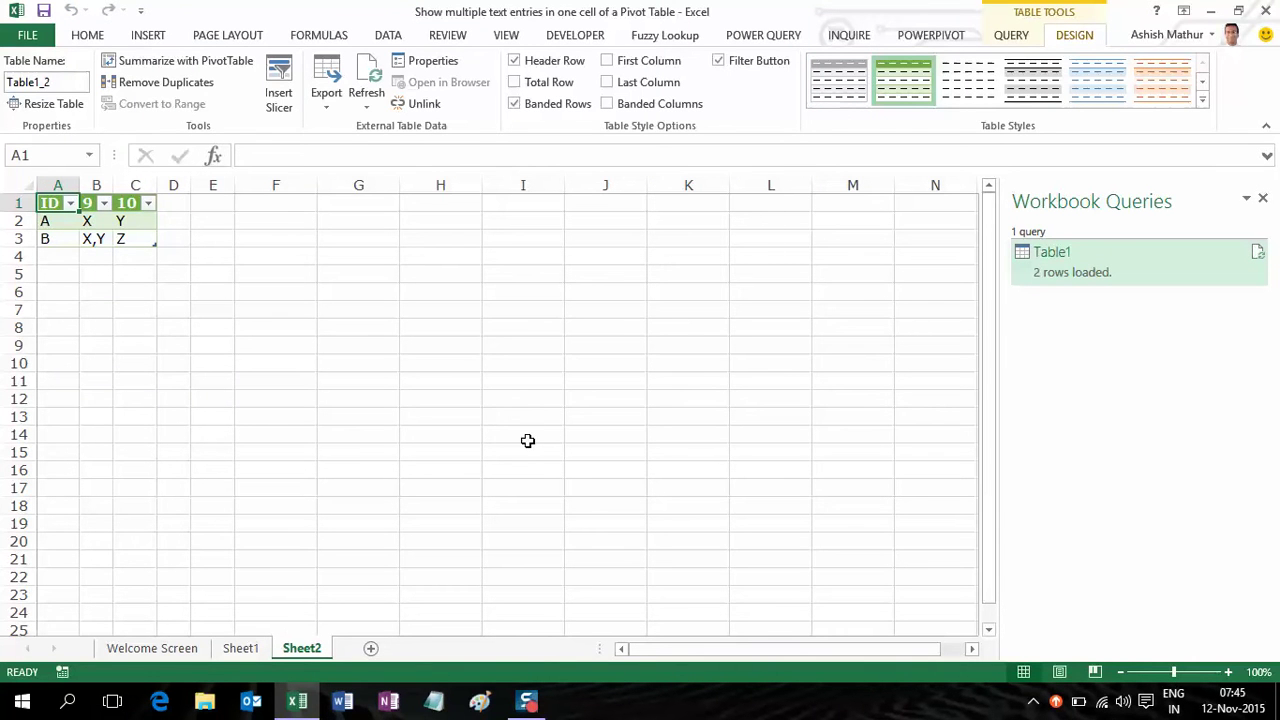
key(ctrl+shift+Down)
key(ctrl+shift+Right)
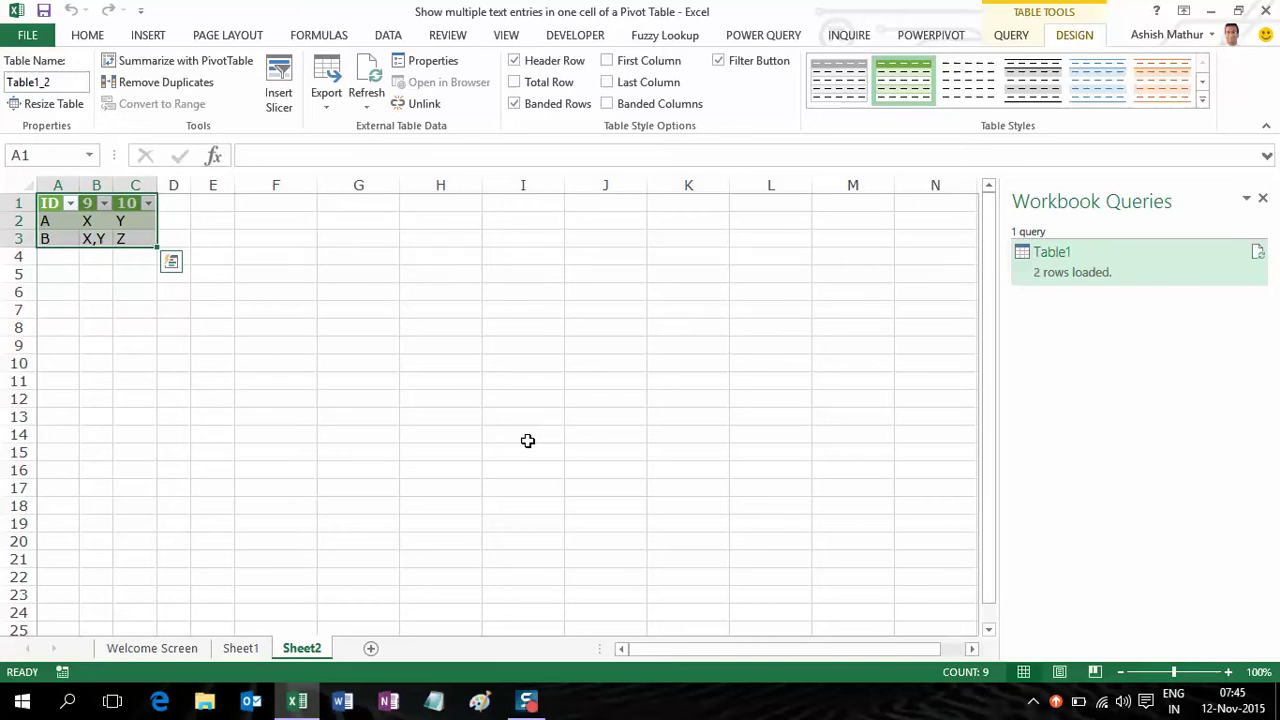
key(ctrl+c)
- Paste the copied query table onto Sheet1 starting at cell I3
key(ctrl+Page_Up)
key(Right)
key(Right)
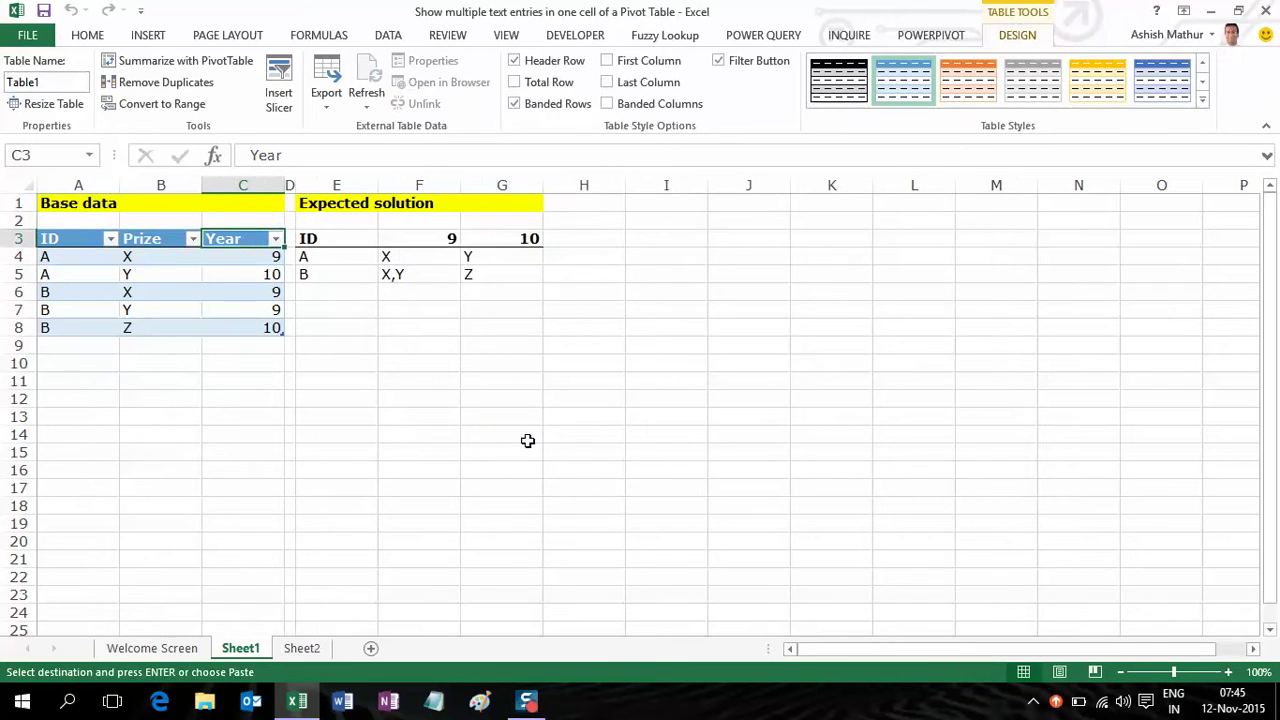
key(Right)
key(Right)
key(Right)
key(Right)
key(Right)
key(Right)
key(Return)
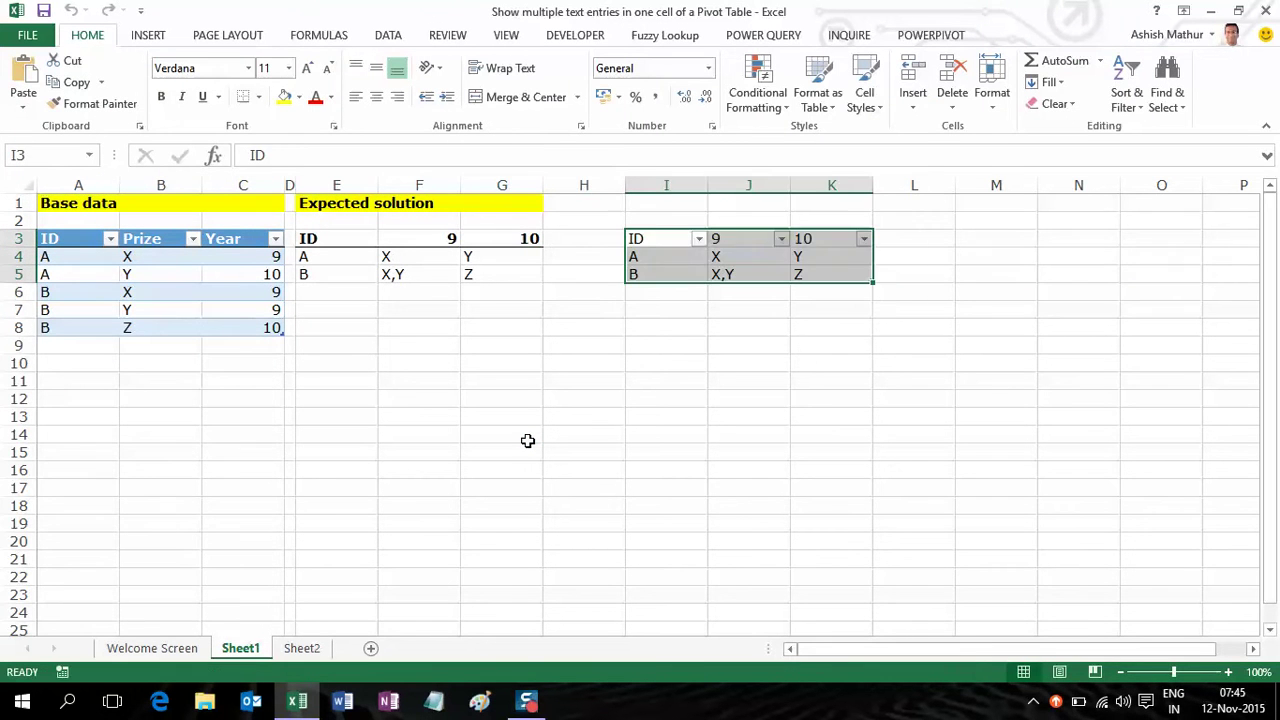
- Compare the pasted I3:K5 table cell by cell against the Expected solution
key(Down)
key(Left)
key(Left)
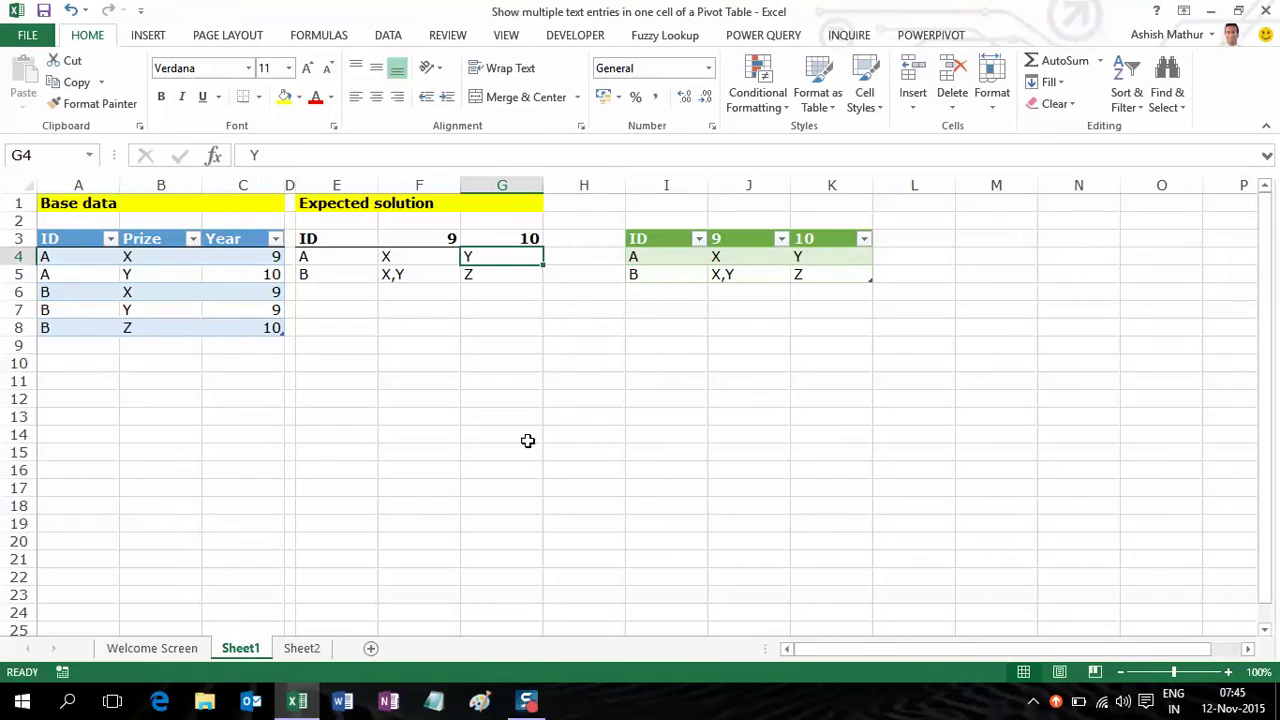
key(Left)
key(Left)
key(Right)
key(Right)
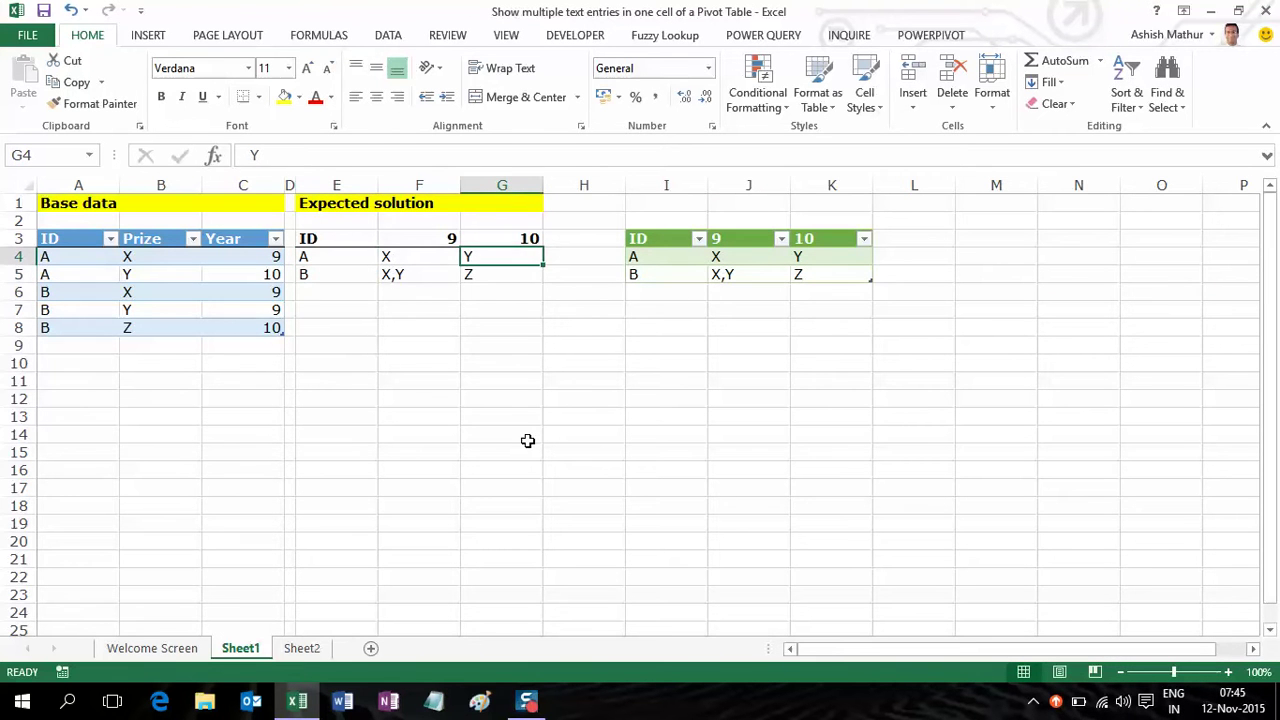
key(Up)
key(Left)
key(Right)
key(Right)
key(Right)
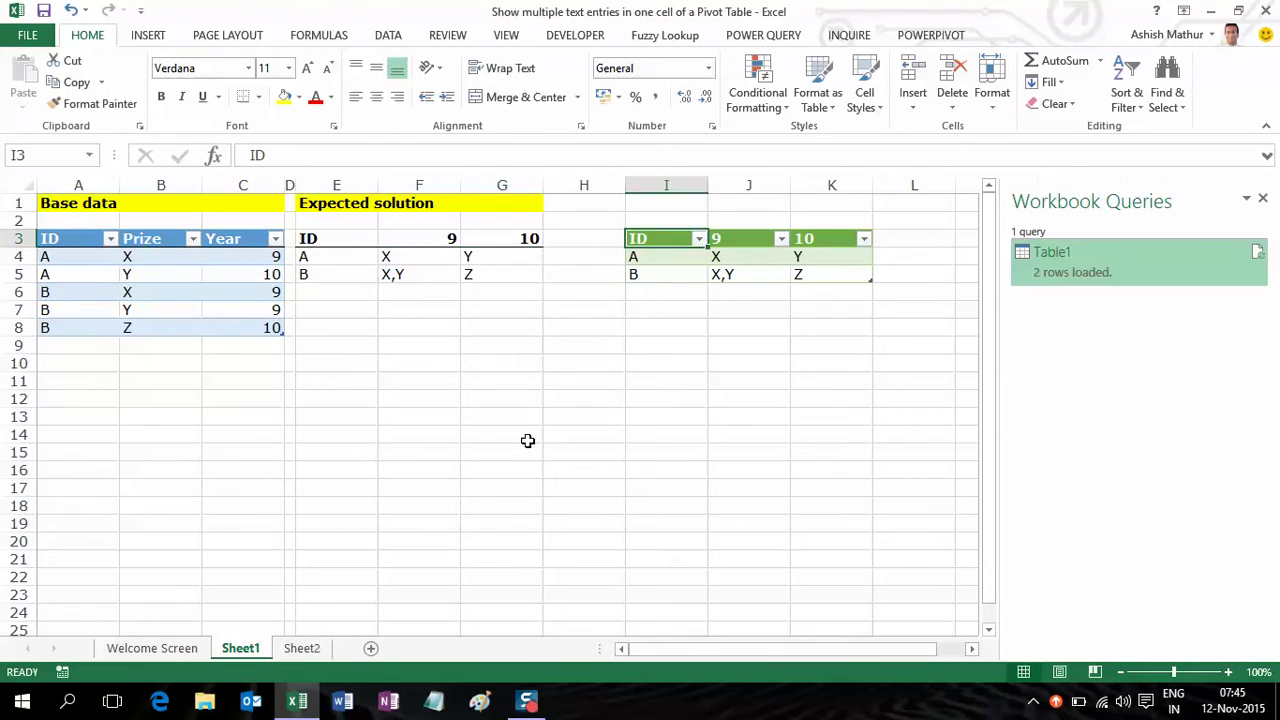
key(Right)
key(Right)
key(Down)
key(Left)
key(Left)
key(Left)
key(Left)
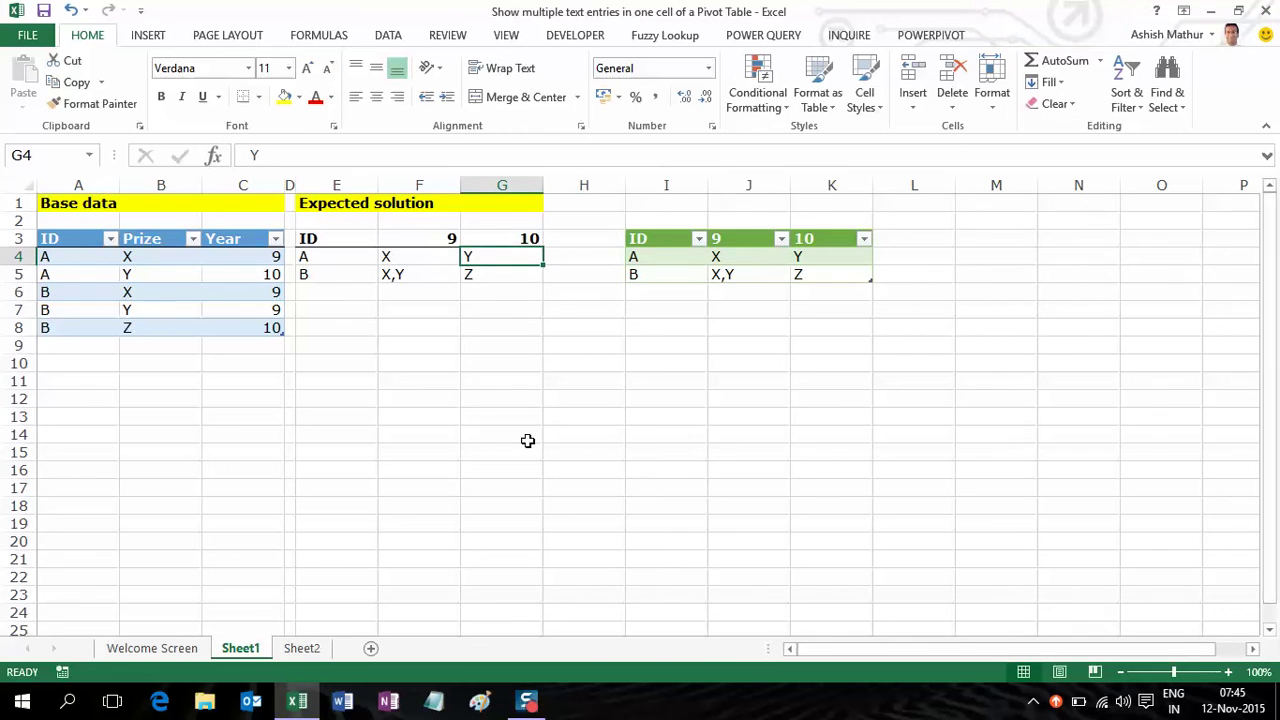
key(Left)
key(Left)
key(Right)
key(Down)
key(Right)
key(Right)
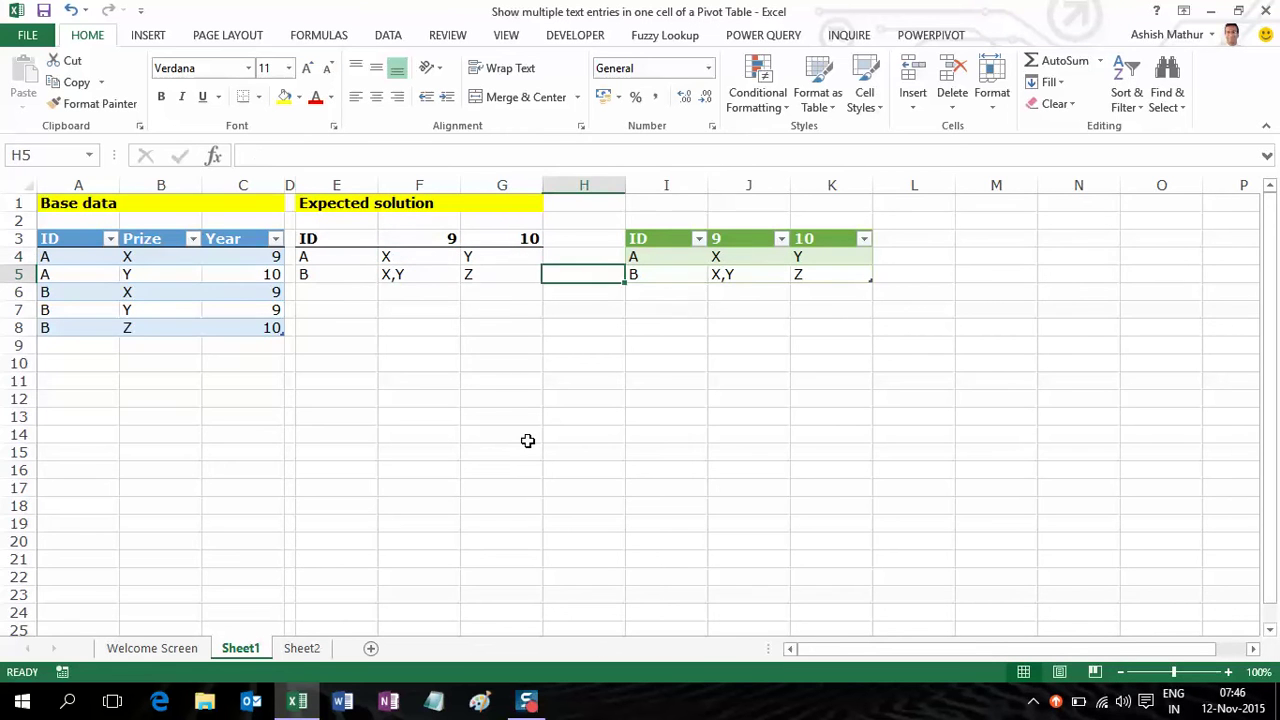
key(Right)
key(Right)
key(Right)
key(Up)
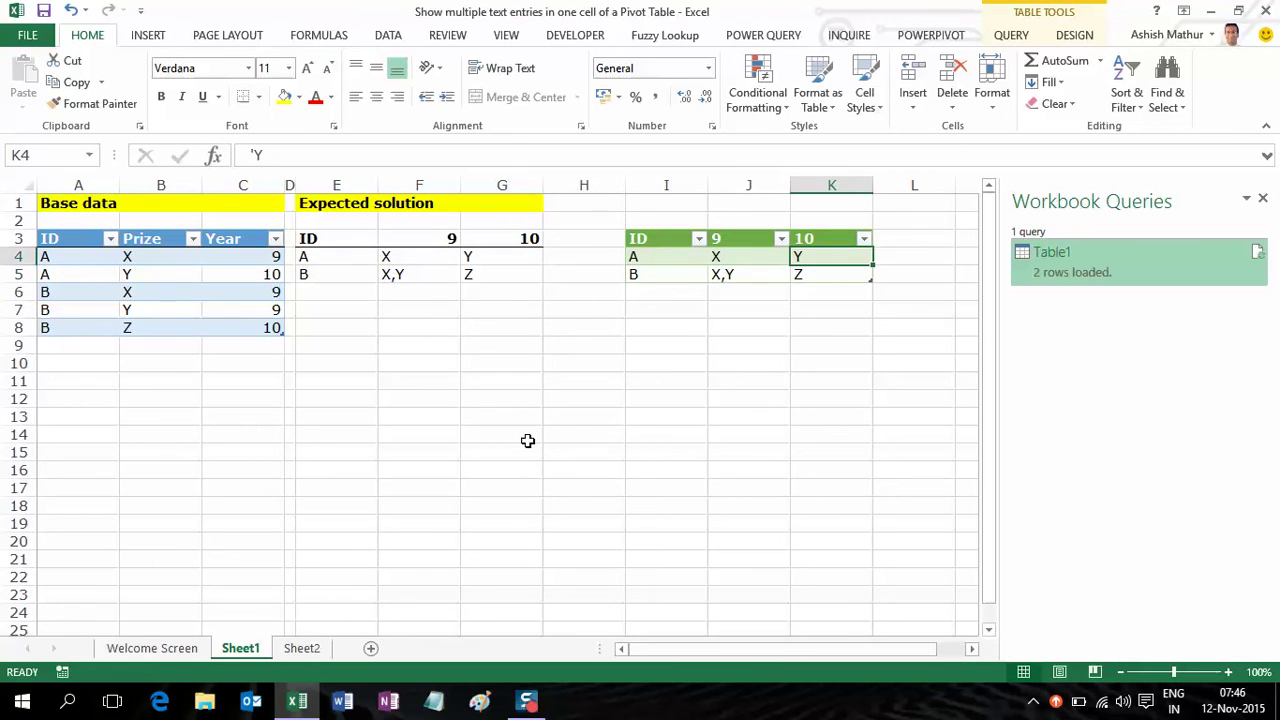
key(Down)
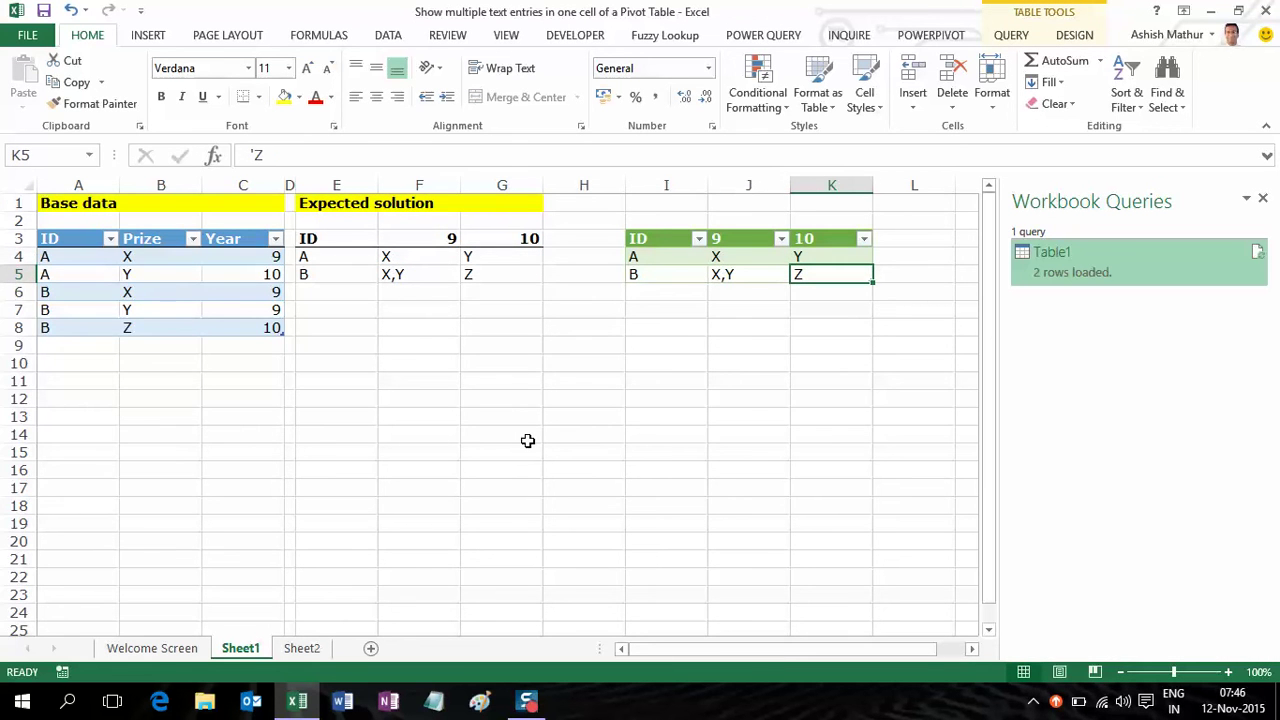
key(Left)
key(Left)
key(Left)
key(Left)
key(Left)
key(Left)
key(Left)
key(Left)
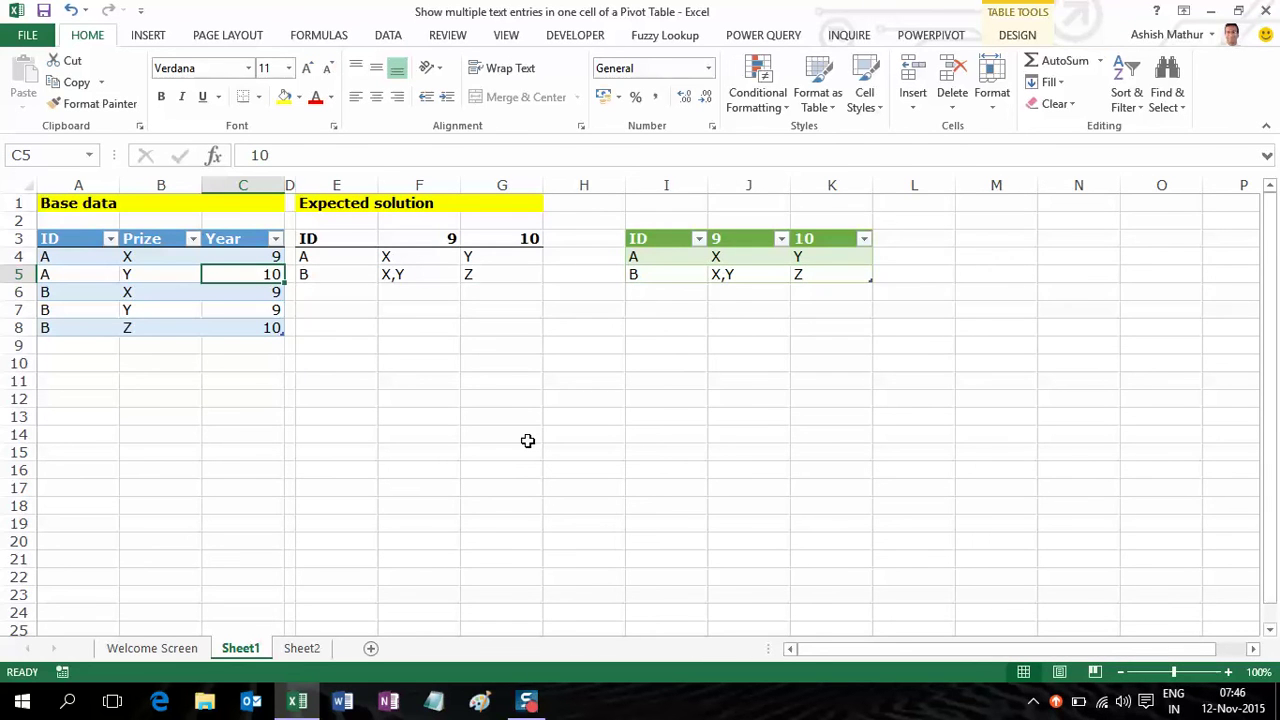